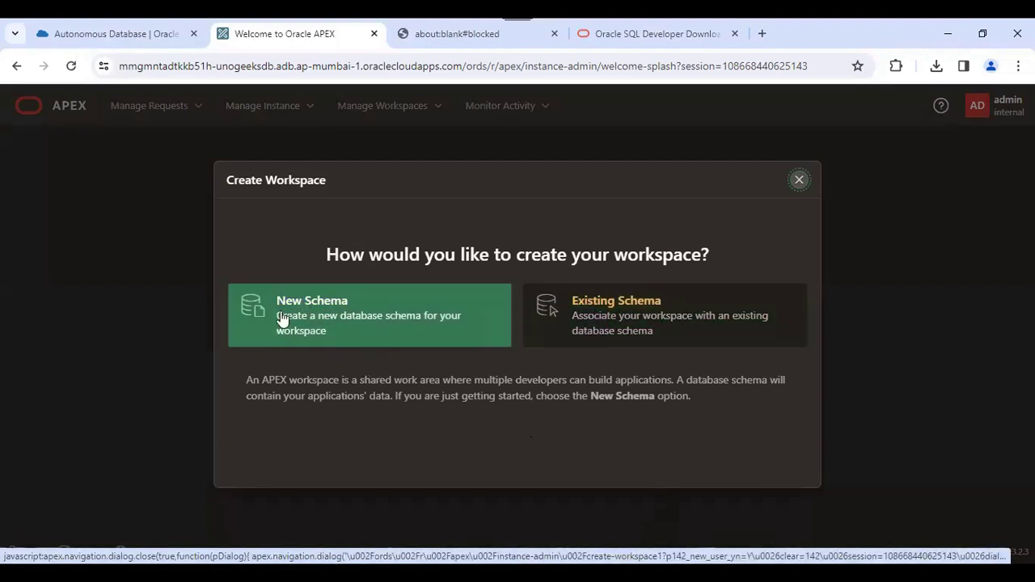
- Choose New Schema and enter workspace name UNOGEEKS_WP and the admin username
click(344, 346)
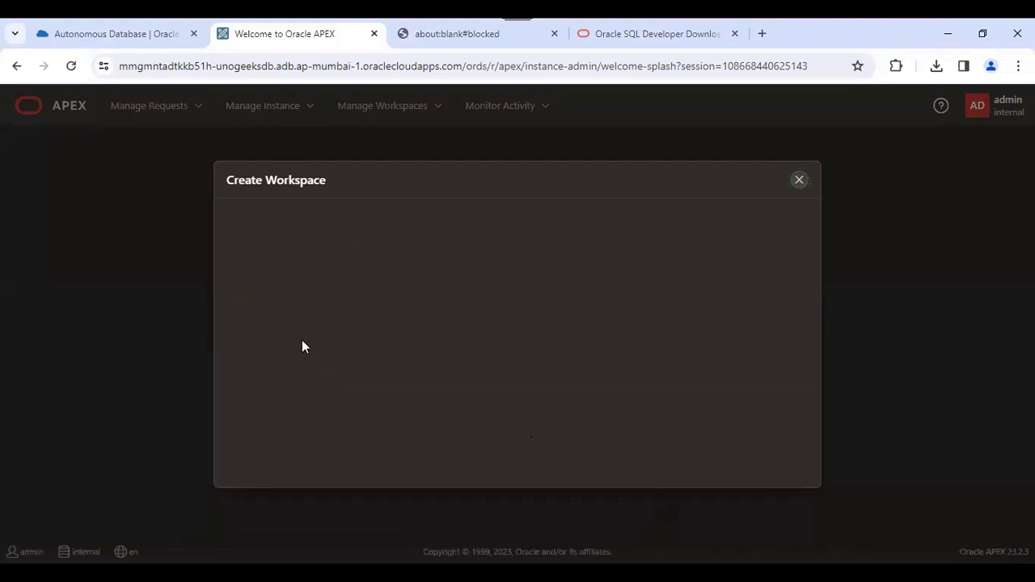
click(435, 222)
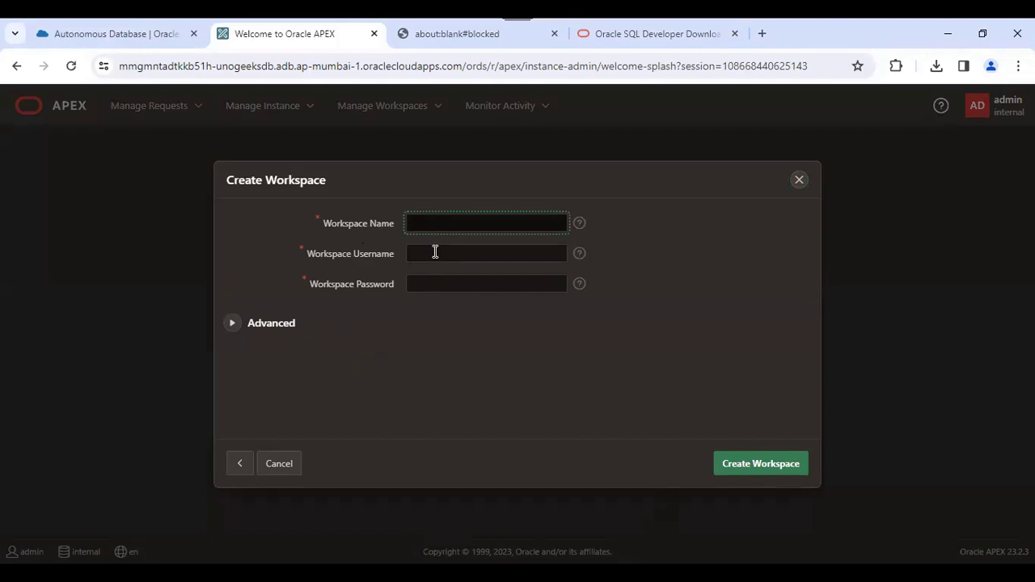
text(UNOGEEKS_WP)
click(435, 252)
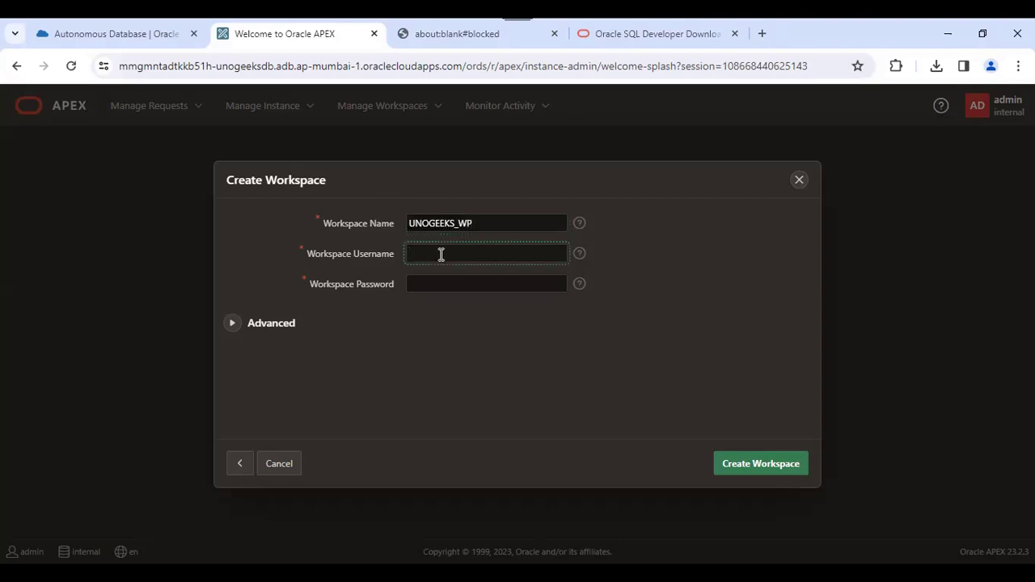
text(VIJAY)
- Enter the workspace password and leave the Advanced options blank
click(479, 287)
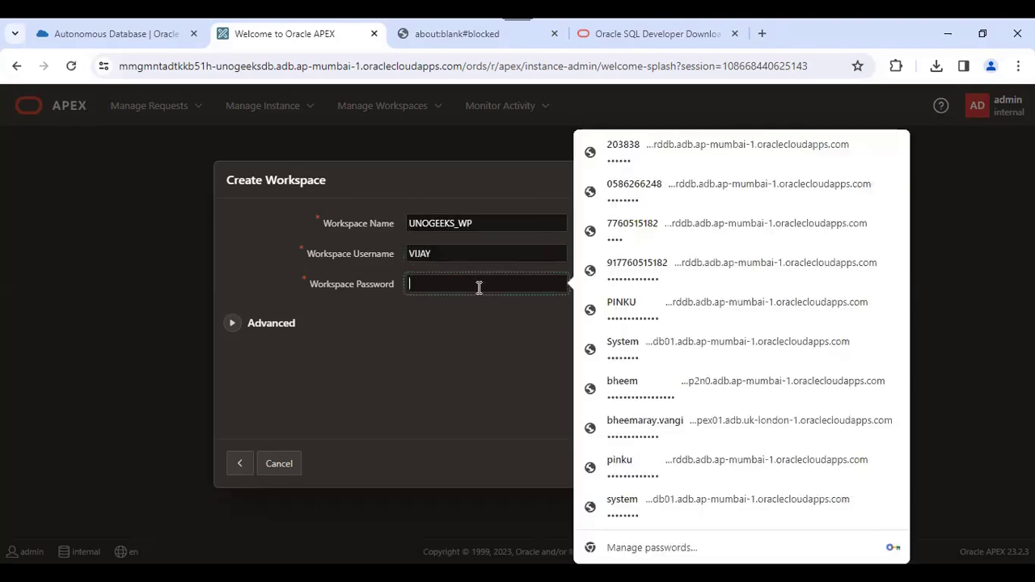
text(abc)
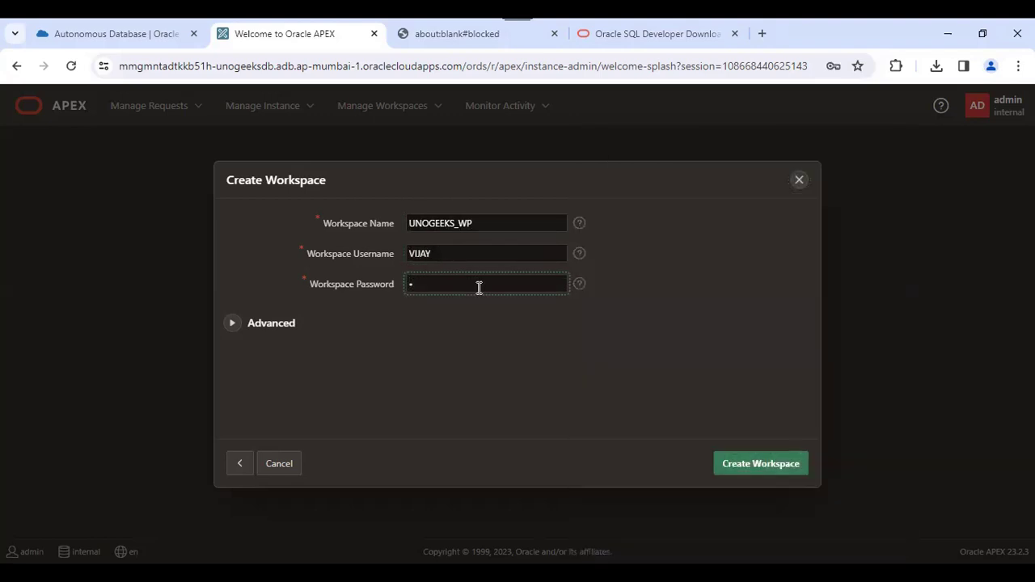
text(1234567890)
click(454, 357)
click(233, 328)
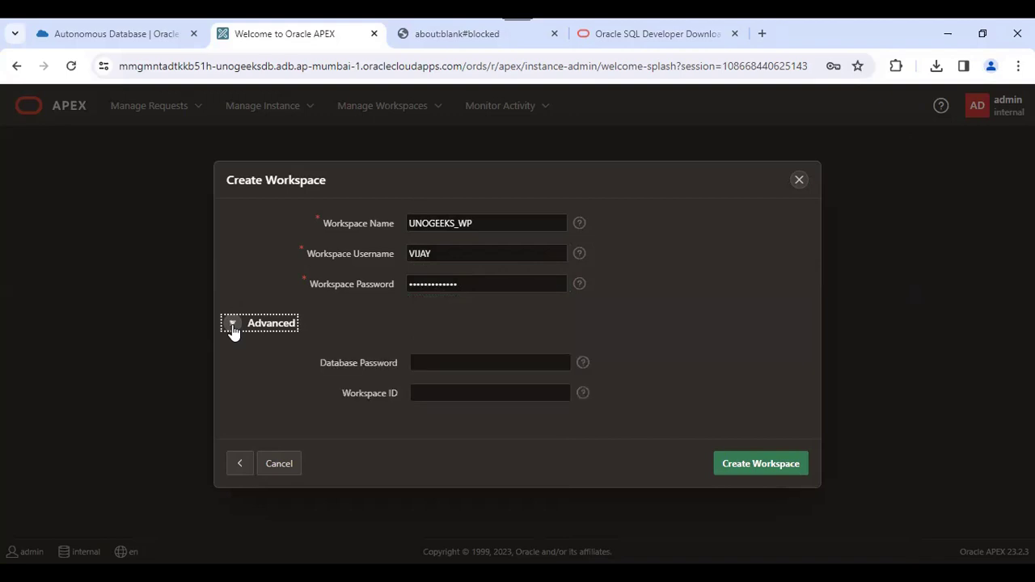
click(703, 341)
click(232, 324)
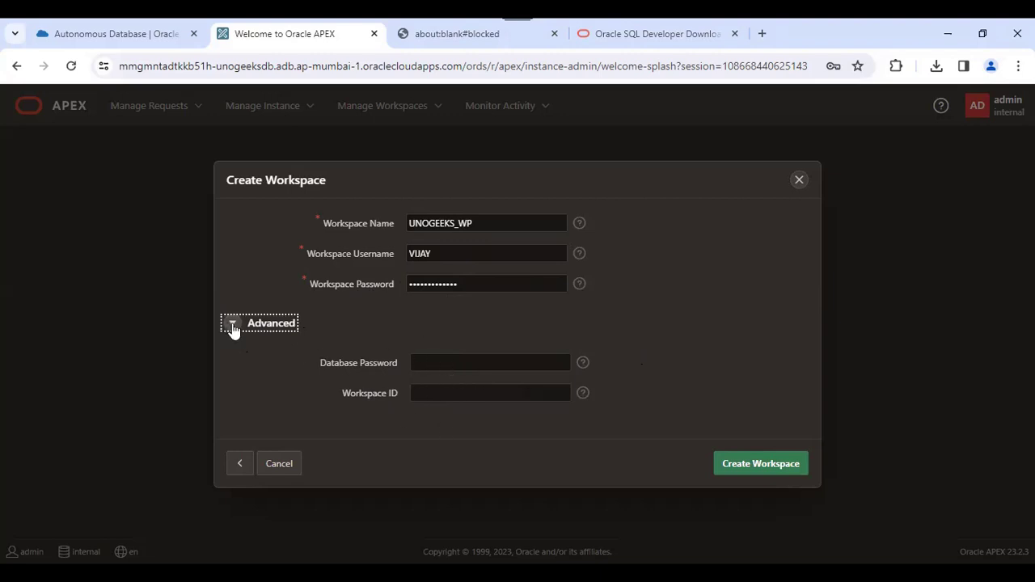
- Create the UNOGEEKS_WP workspace and decline Chrome's offer to save the password
click(773, 467)
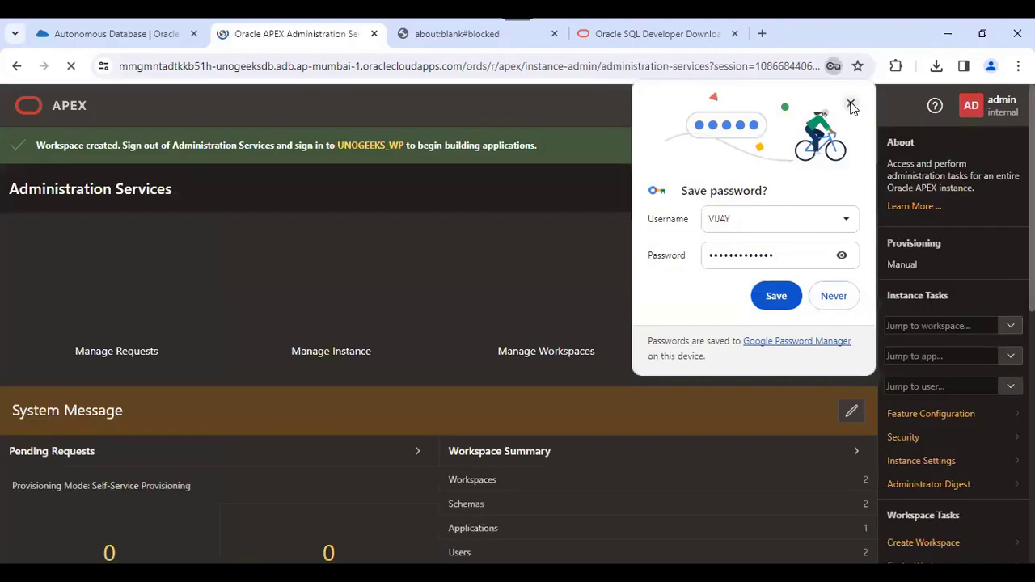
click(851, 103)
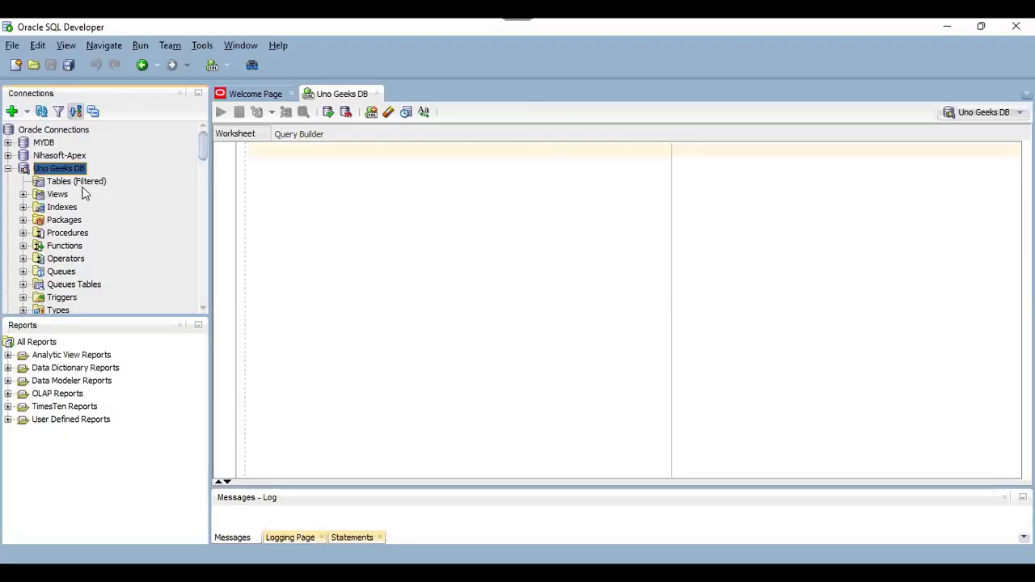
- Refresh the Other Users folder in the Uno Geeks DB connection
scroll(81, 192, down, 12)
scroll(92, 206, down, 8)
scroll(91, 206, up, 15)
click(70, 212)
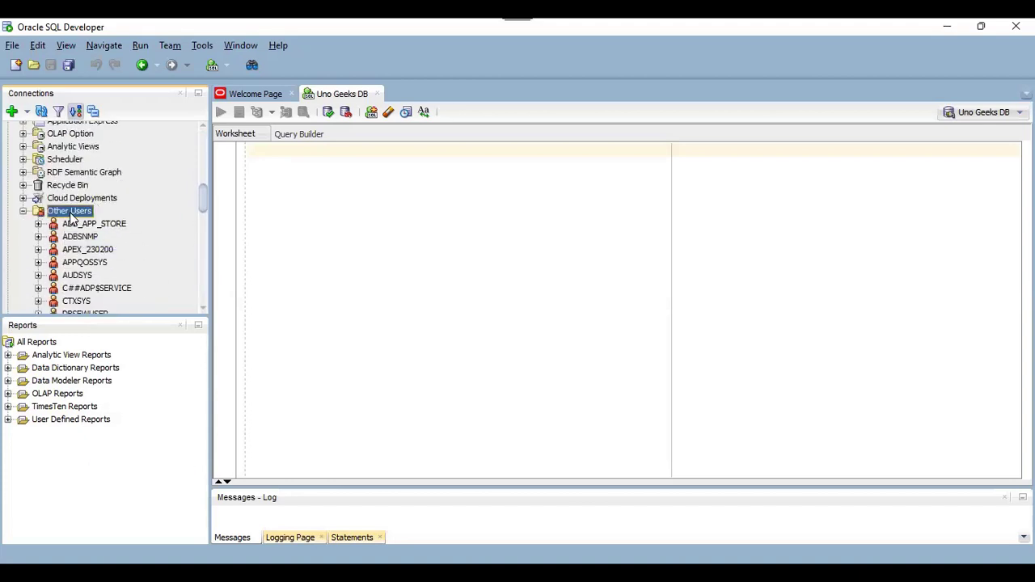
right_click(73, 215)
click(107, 221)
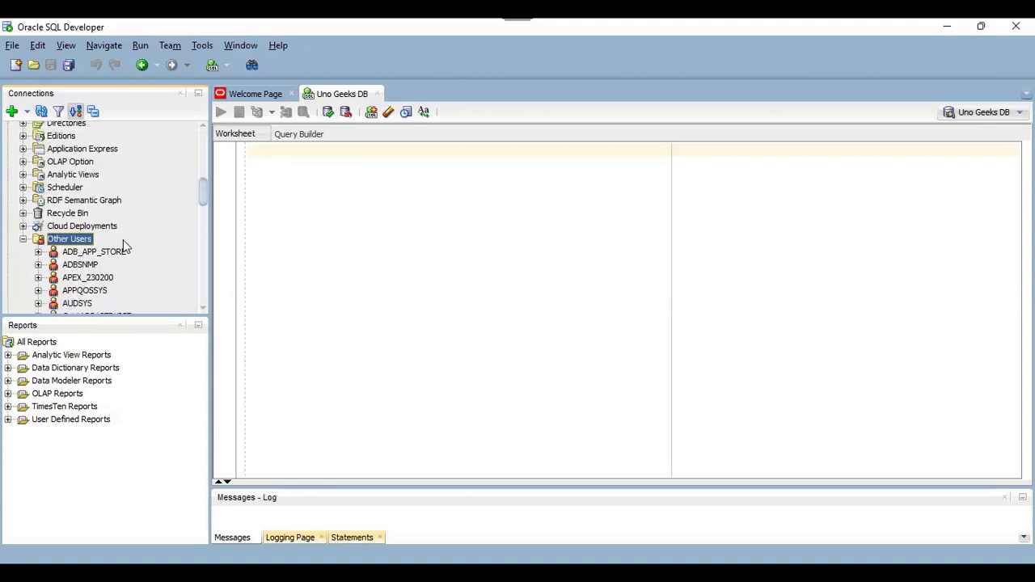
- Scroll down the user list to find the WKSP_UNOGEEKSWP schema
scroll(204, 314, down, 1)
scroll(204, 314, down, 4)
scroll(204, 313, down, 9)
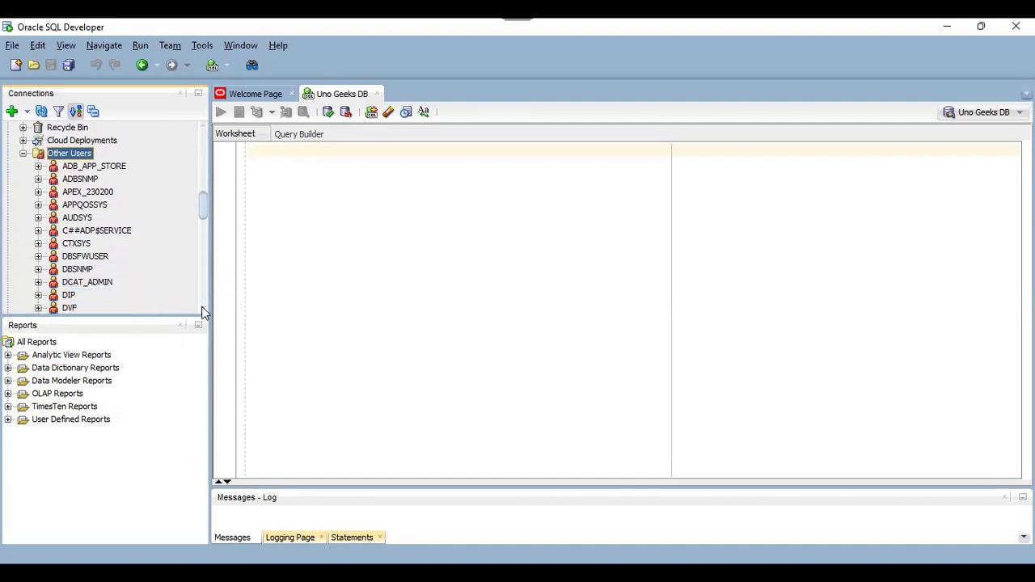
scroll(204, 313, down, 9)
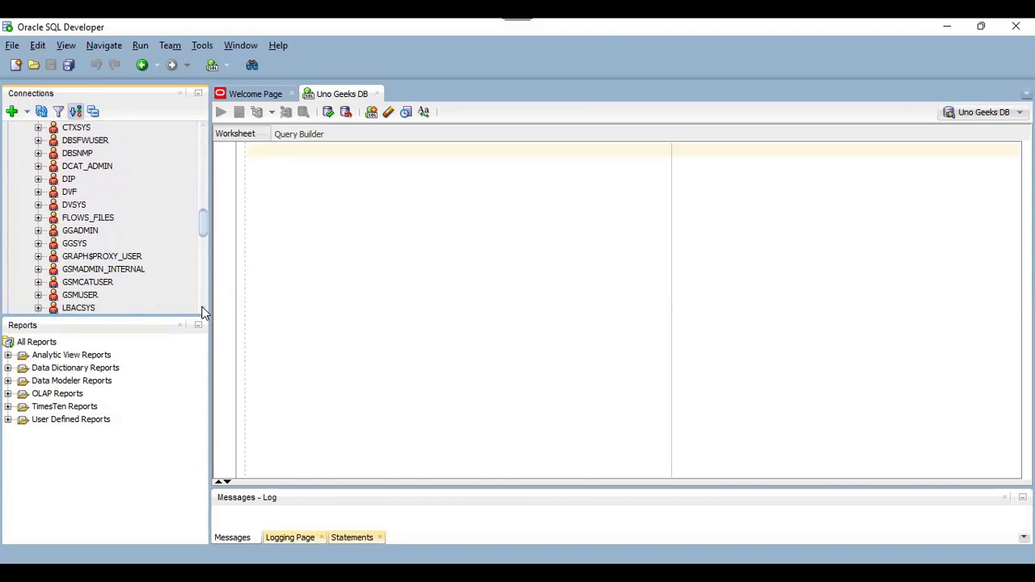
scroll(204, 313, down, 8)
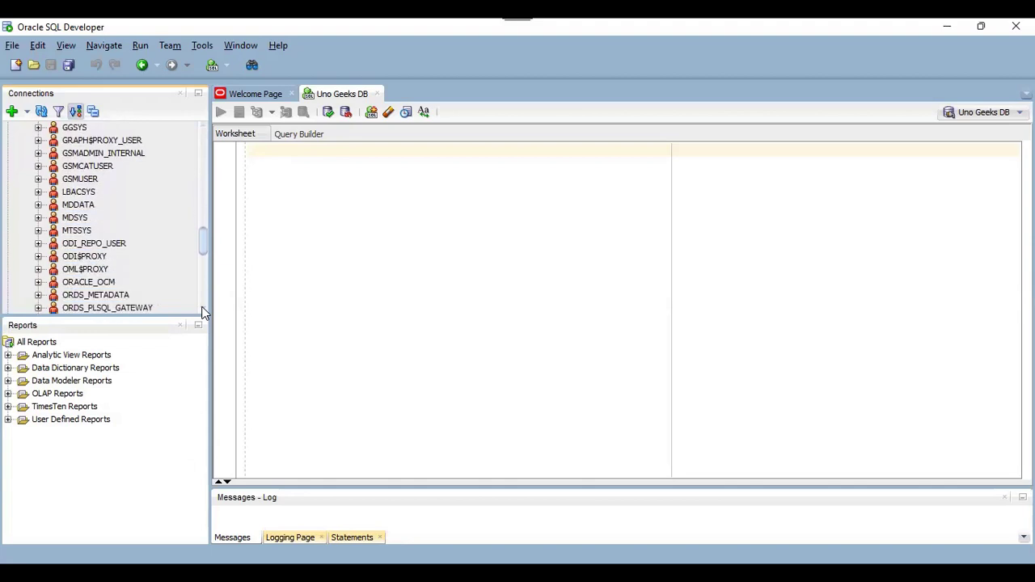
scroll(204, 313, down, 6)
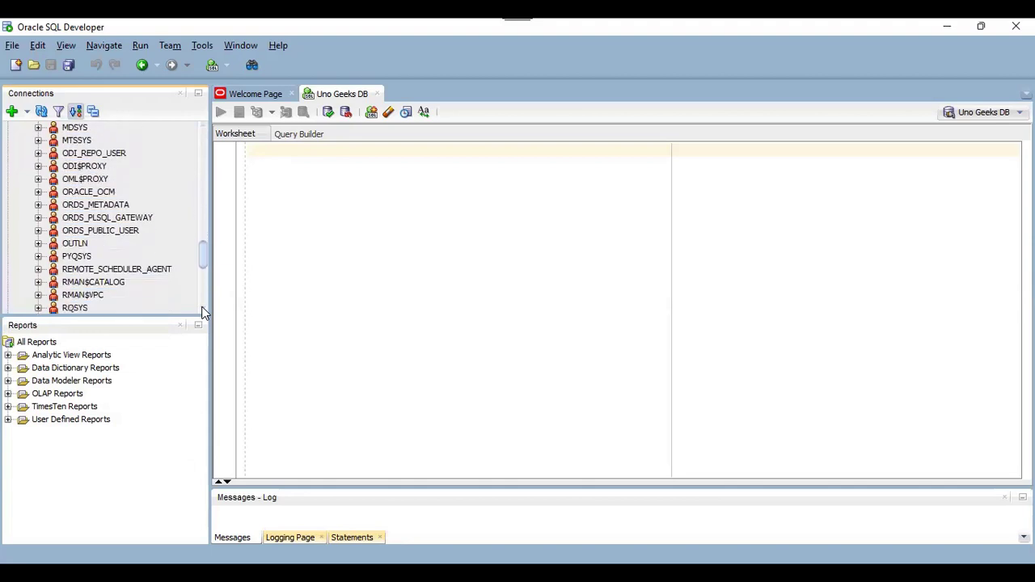
scroll(203, 313, down, 6)
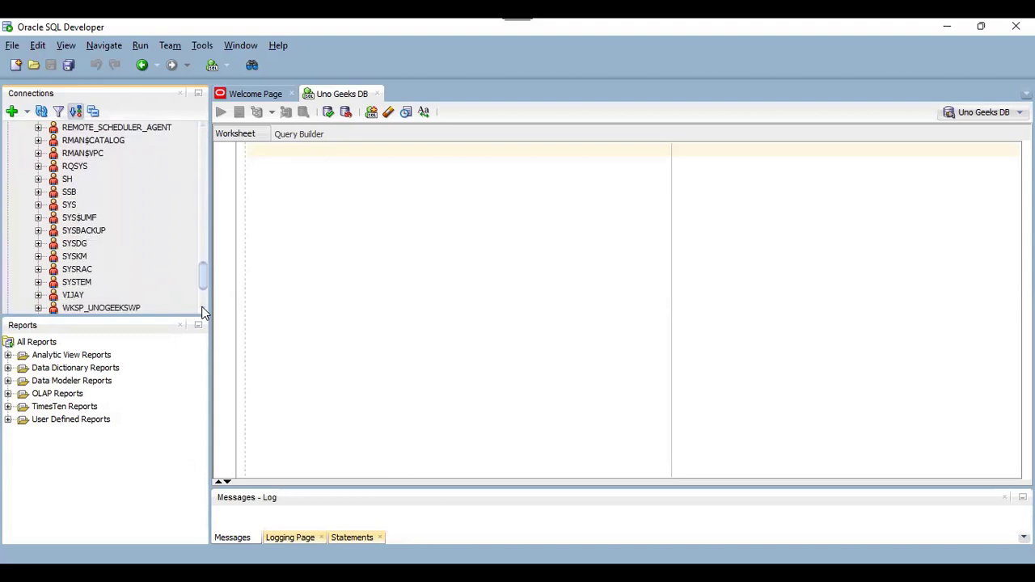
scroll(204, 314, down, 1)
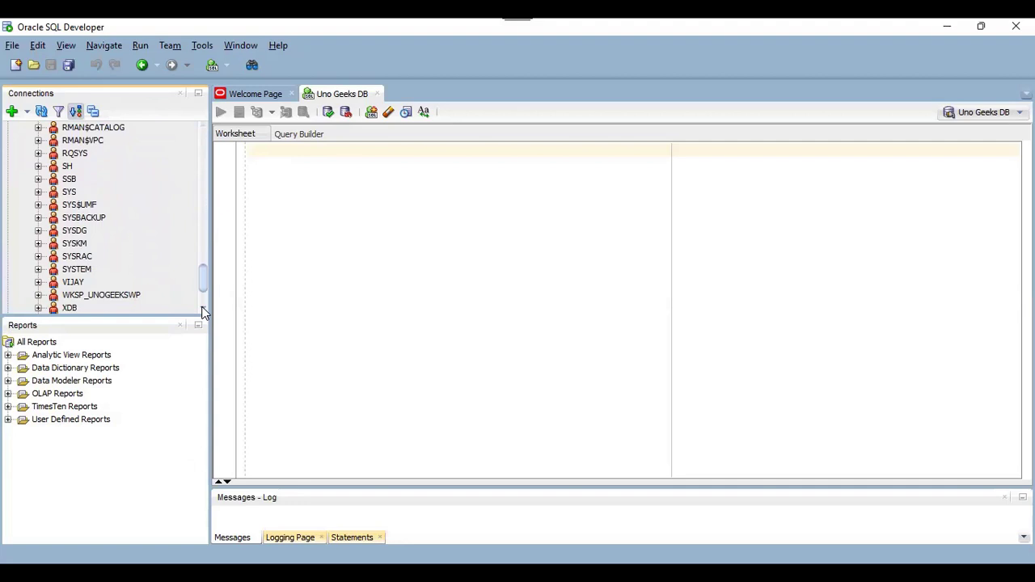
scroll(204, 313, down, 1)
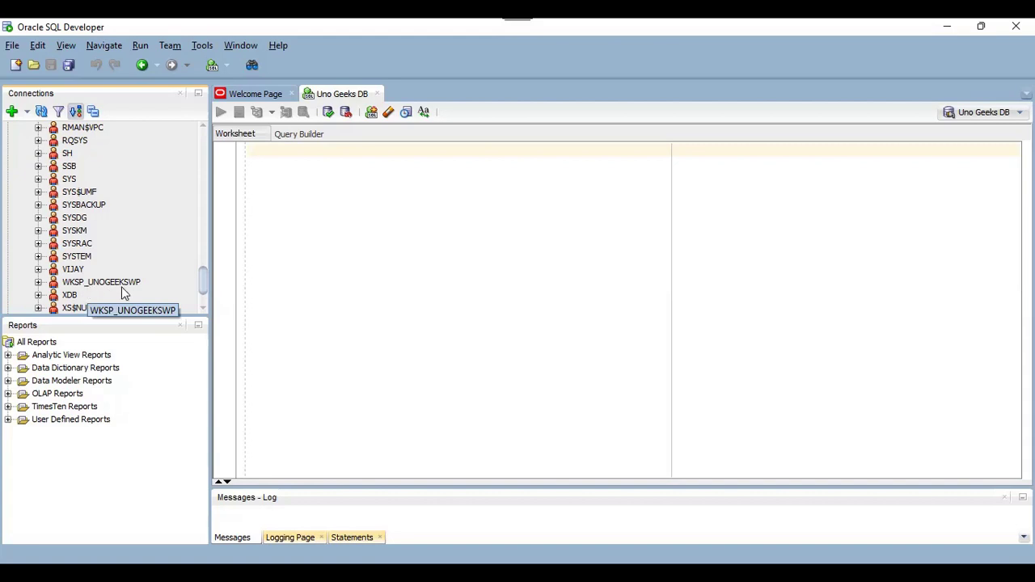
- Expand WKSP_UNOGEEKSWP and its Tables (Filtered) folder, which holds no tables
click(38, 283)
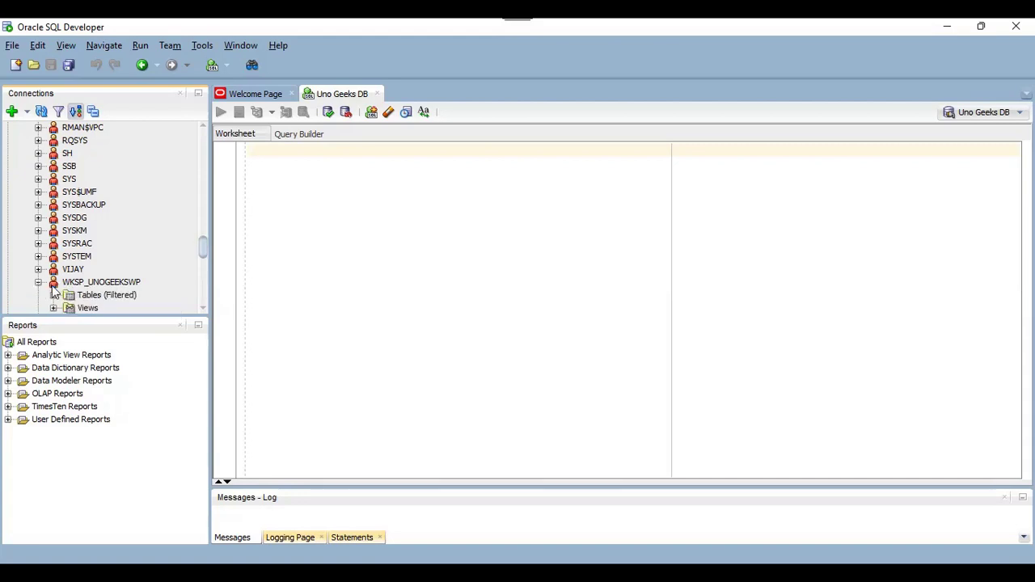
click(203, 309)
click(204, 309)
click(203, 309)
click(204, 309)
click(203, 309)
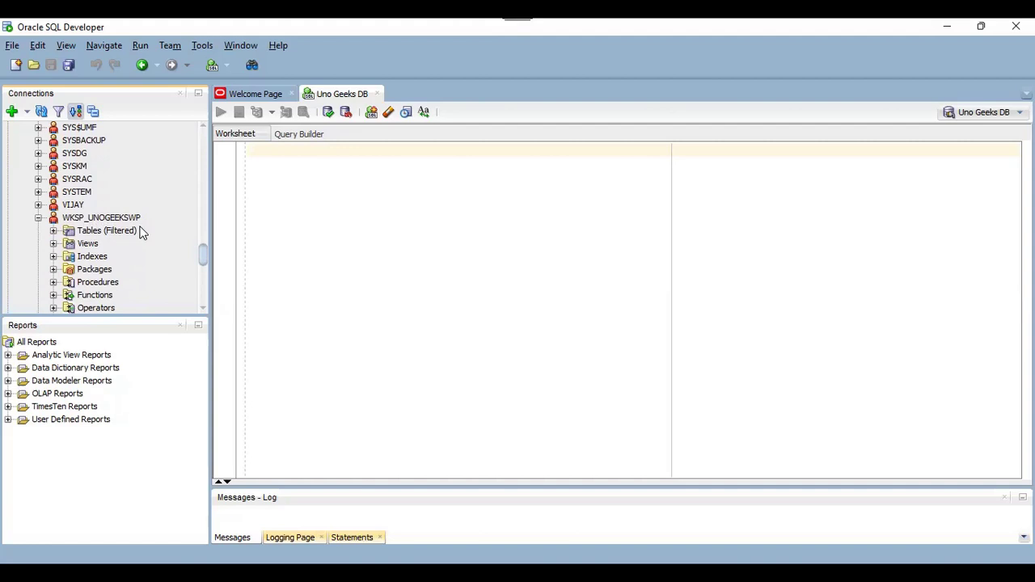
click(90, 219)
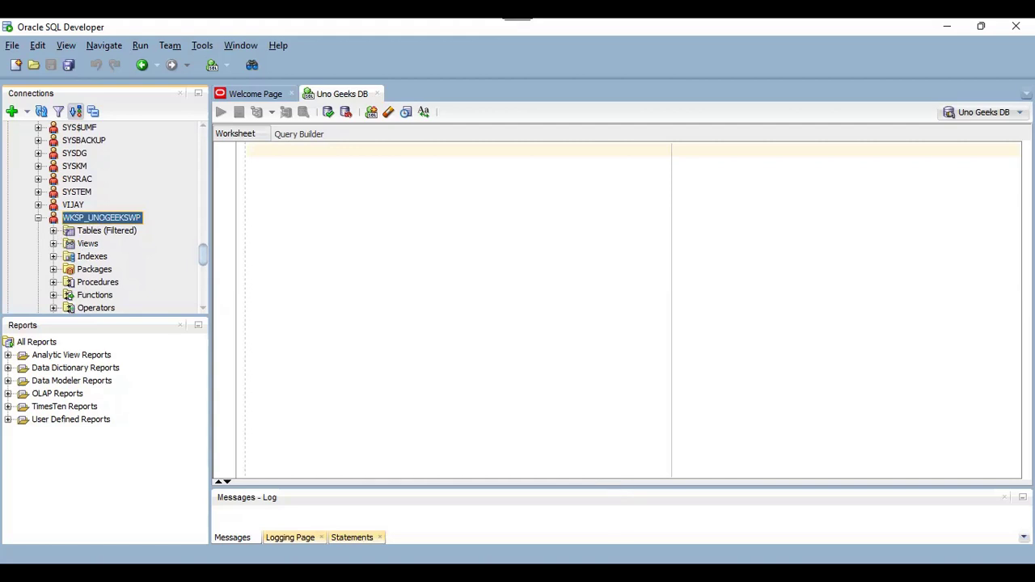
click(53, 231)
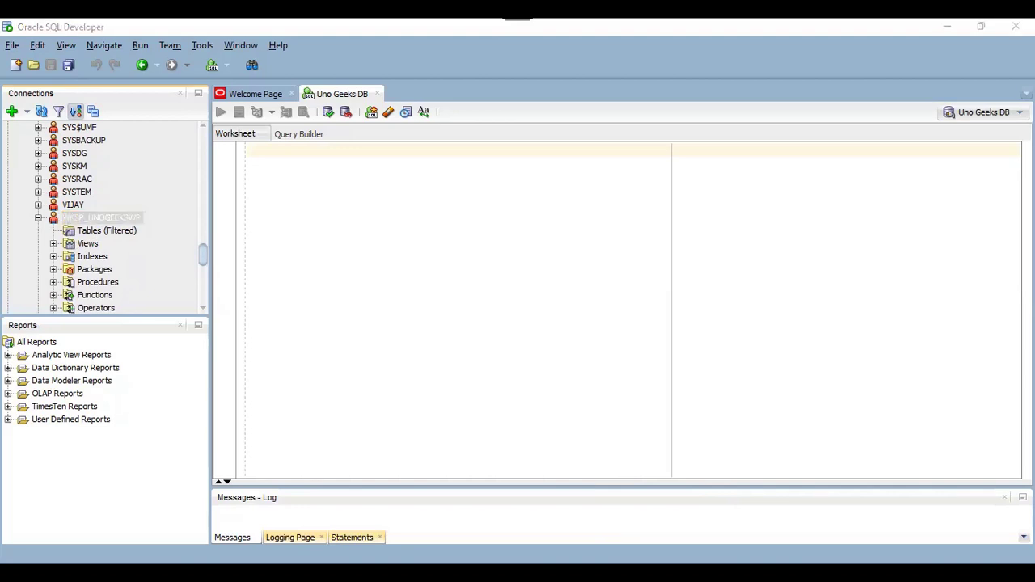
- Follow the UNOGEEKS_WP link from the Workspace created banner to its sign-in page
key(alt+Tab)
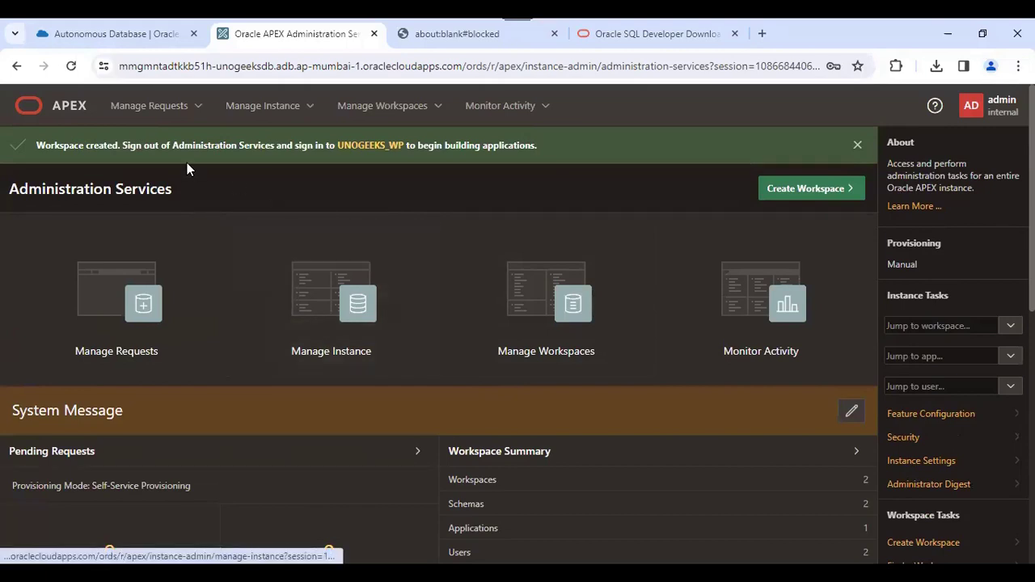
click(366, 151)
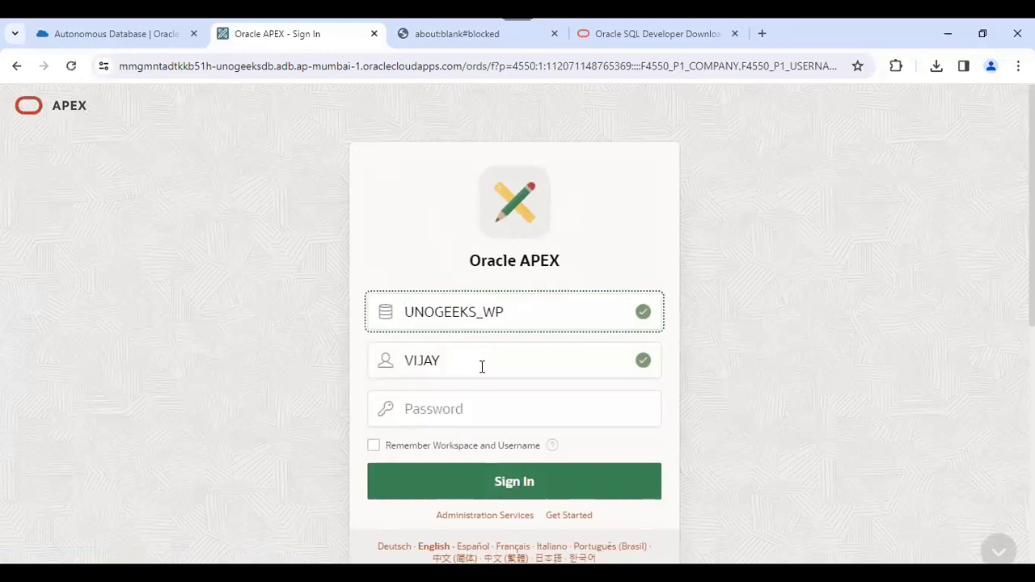
click(465, 414)
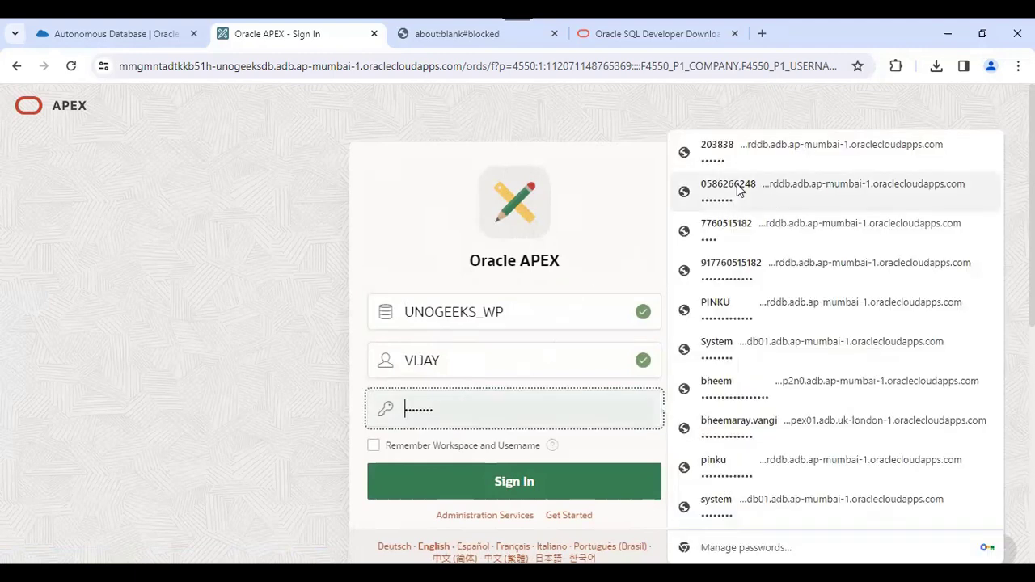
click(293, 136)
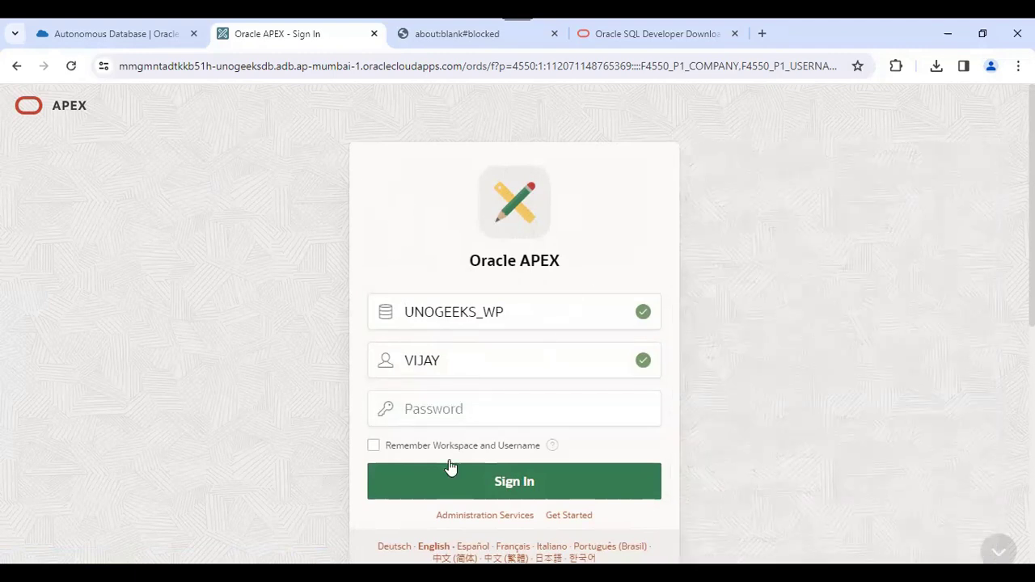
- Sign in to UNOGEEKS_WP with the workspace password, which ends in a connection-reset error
click(762, 34)
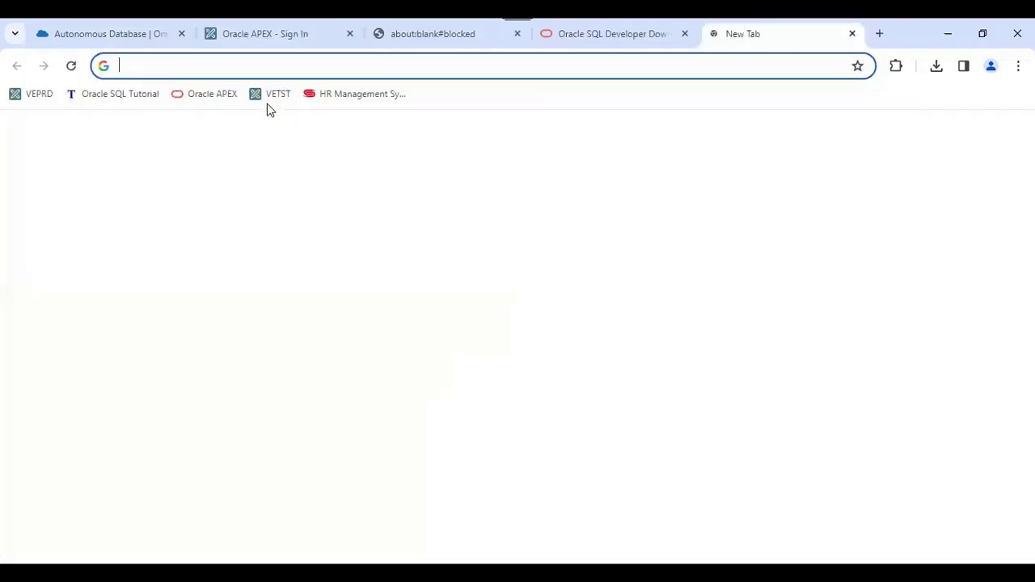
click(203, 96)
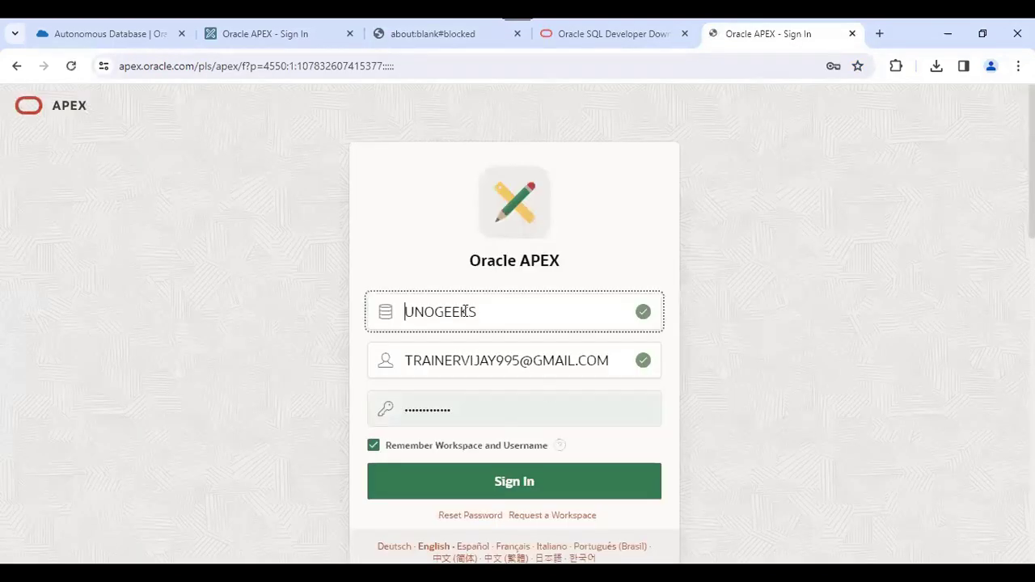
click(271, 34)
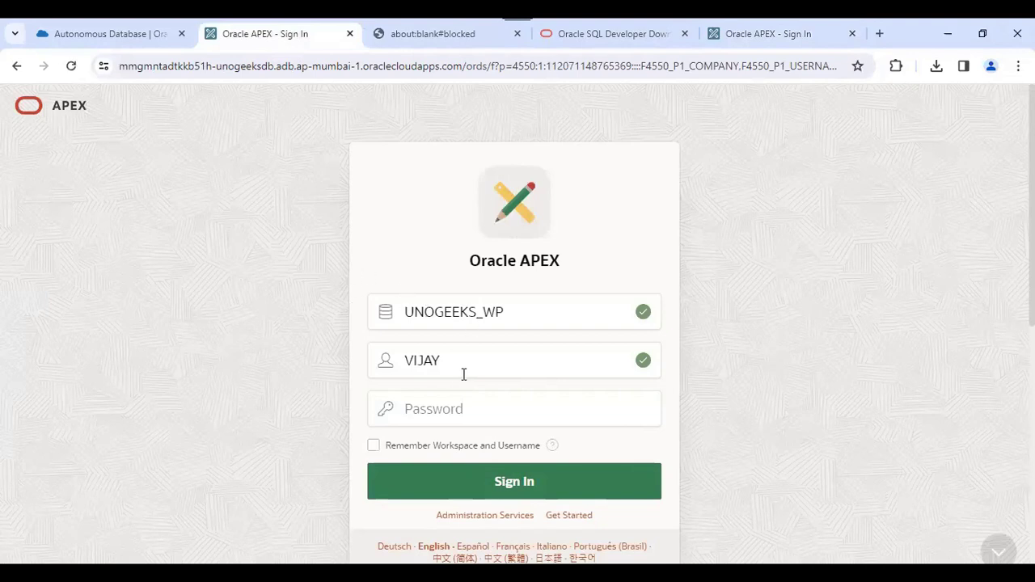
click(448, 408)
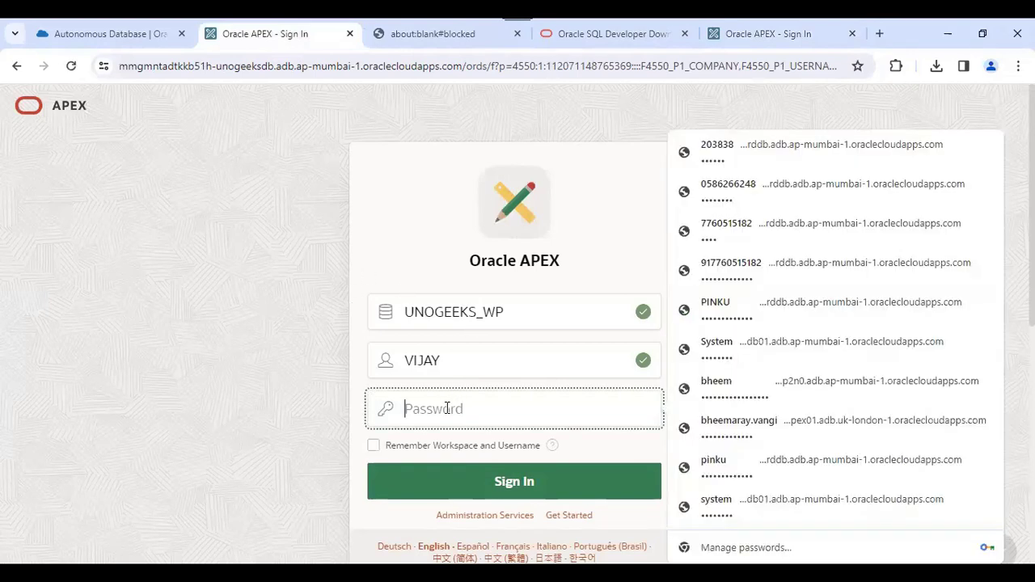
text(•)
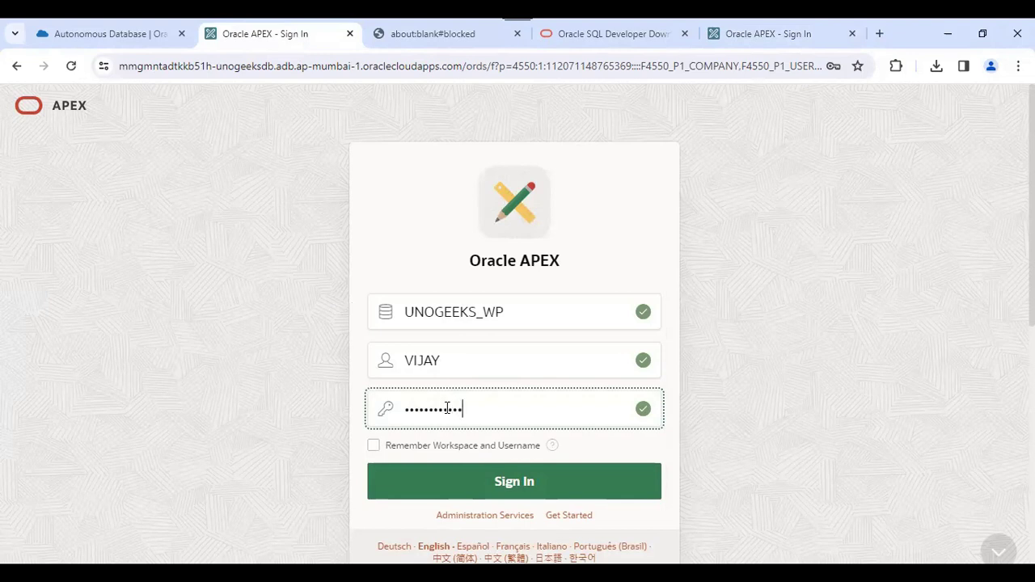
click(492, 481)
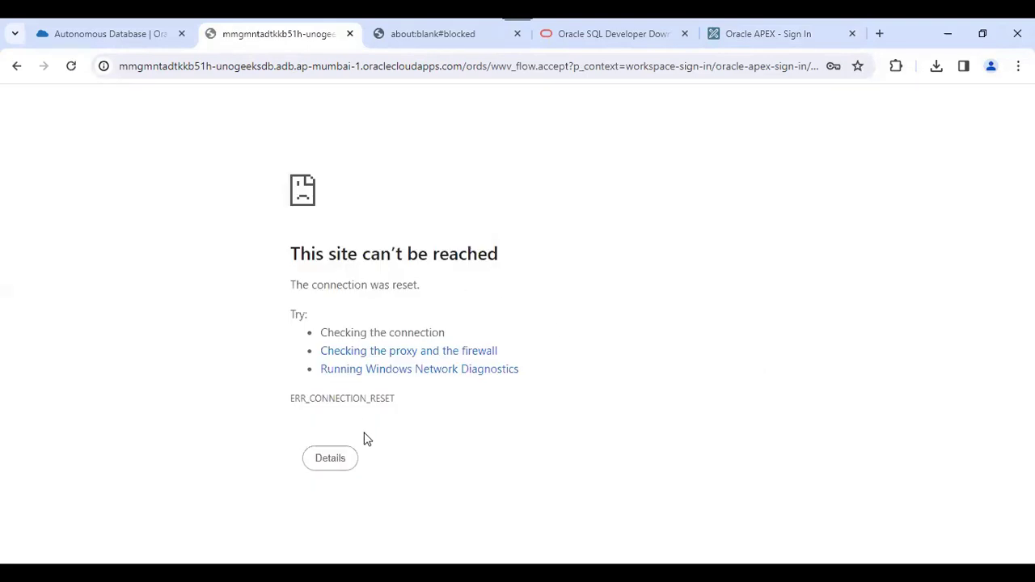
- Reload with form resubmission, then follow the session-ended notice back to a blank sign-in page
click(71, 65)
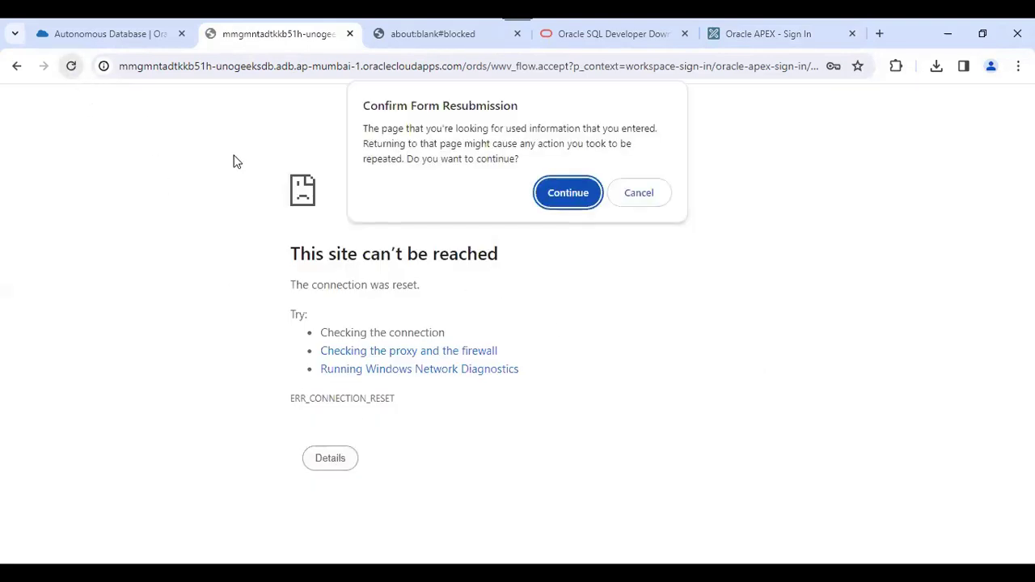
click(568, 191)
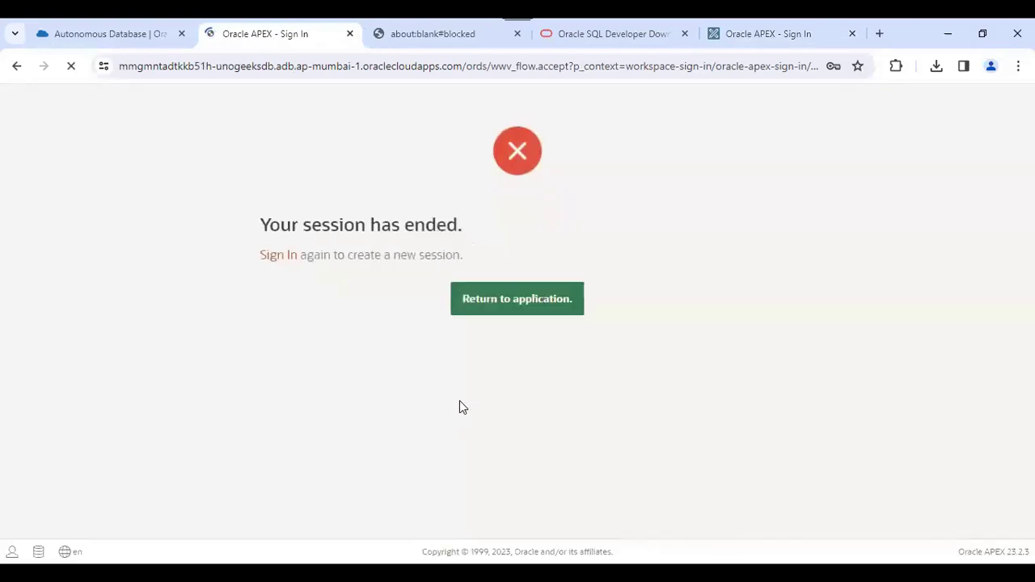
click(279, 256)
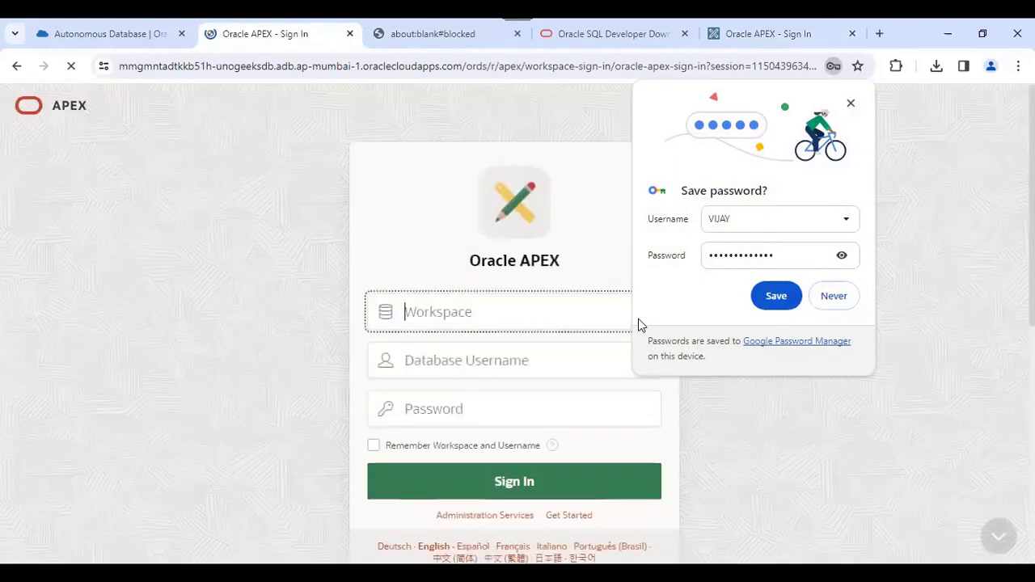
click(462, 296)
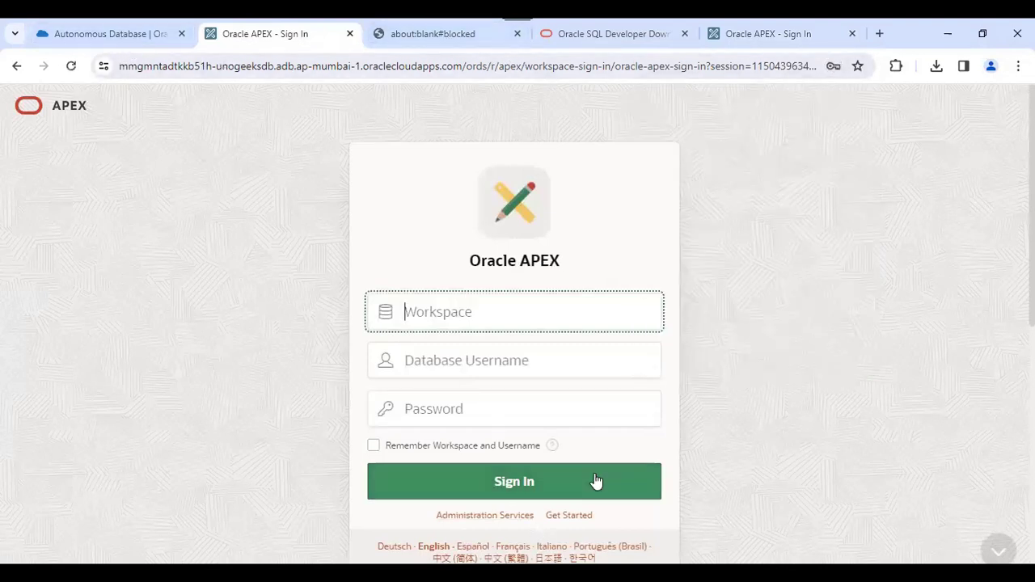
scroll(593, 480, down, 5)
scroll(580, 446, up, 5)
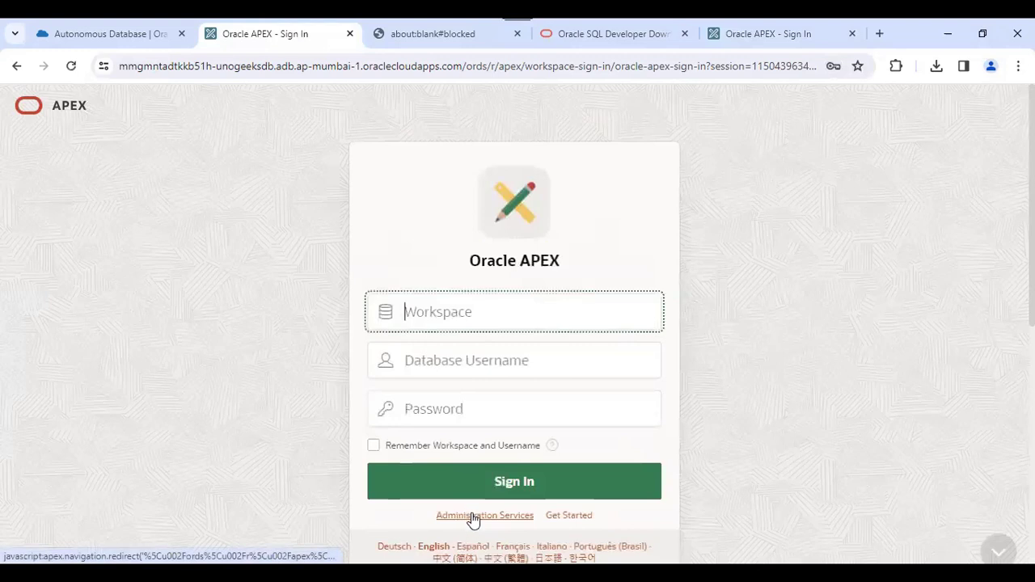
- Sign in to Administration Services with the ADMIN password
click(473, 516)
click(488, 380)
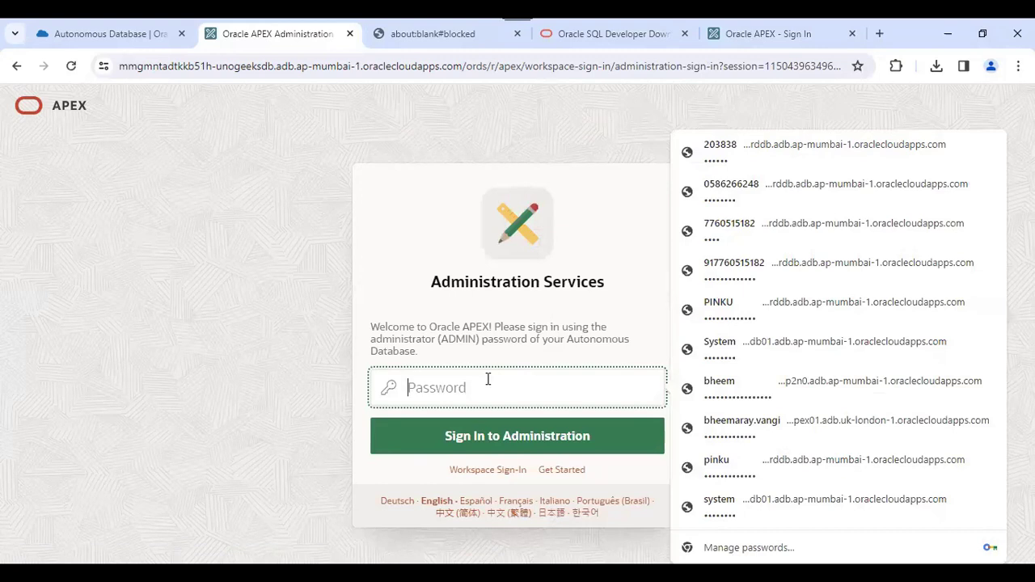
text(a)
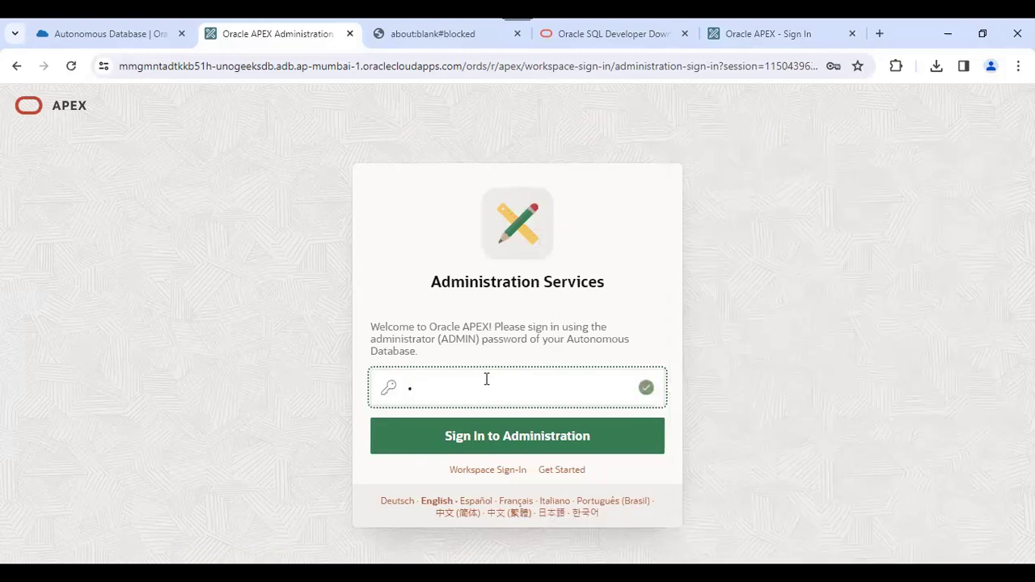
text(••••••)
click(526, 438)
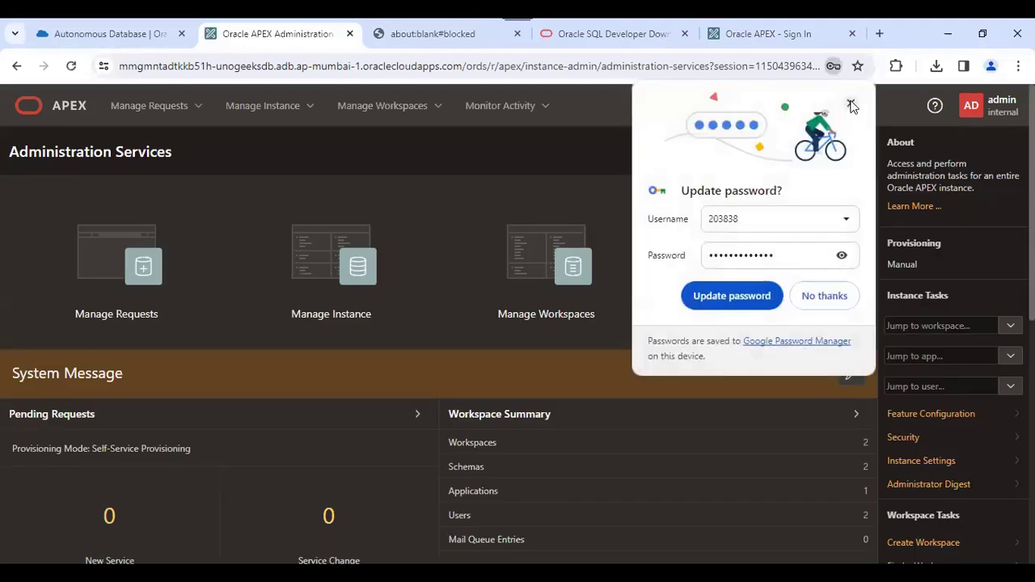
click(851, 103)
scroll(852, 103, down, 1)
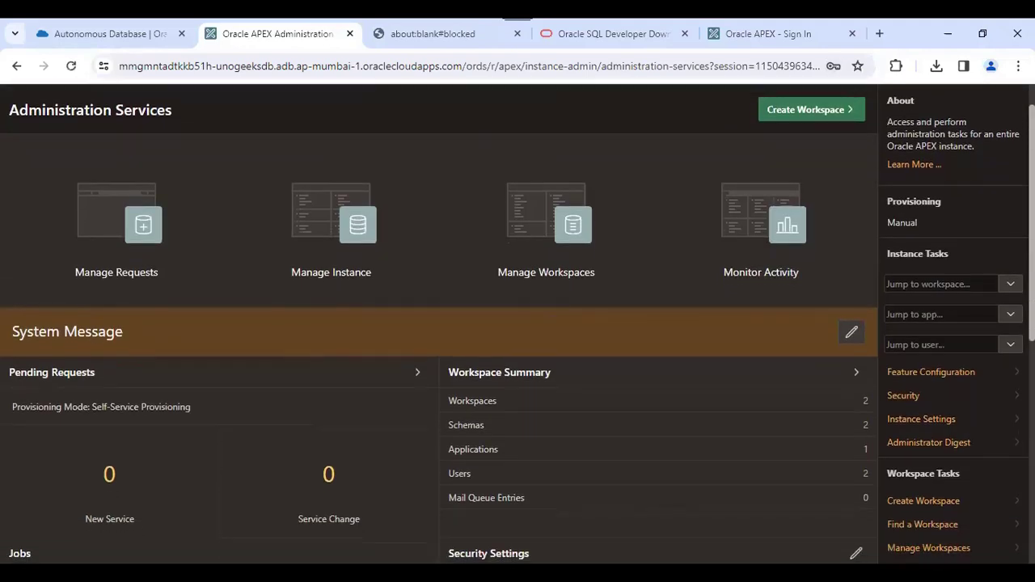
scroll(638, 413, up, 1)
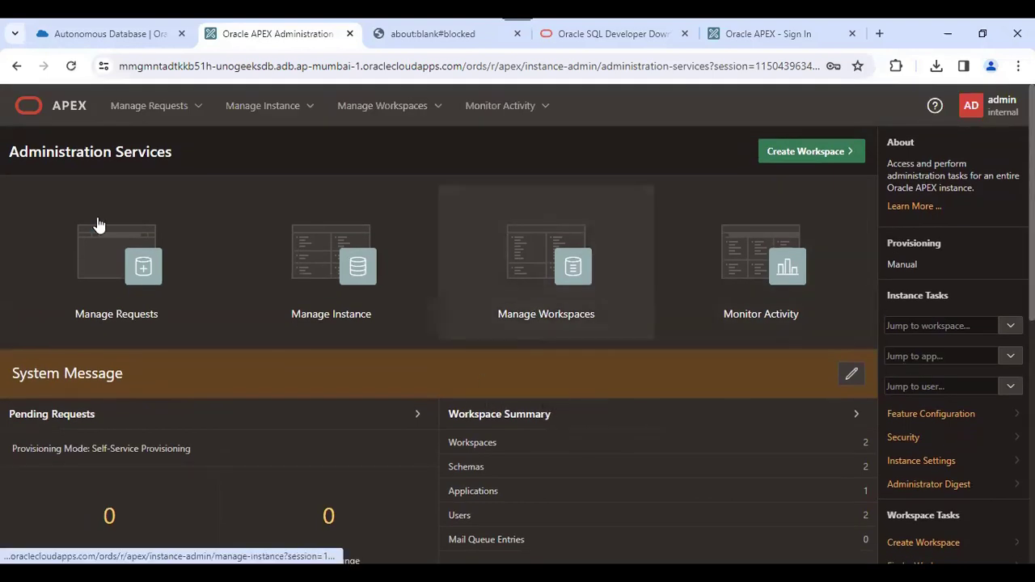
- Open Manage Workspaces and go to the existing workspaces list
click(539, 281)
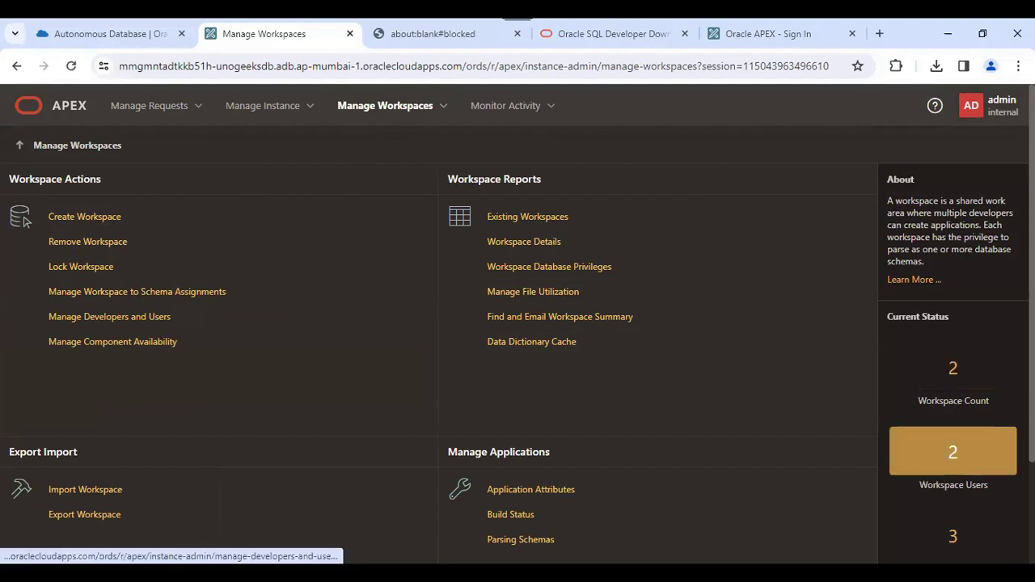
scroll(953, 452, down, 1)
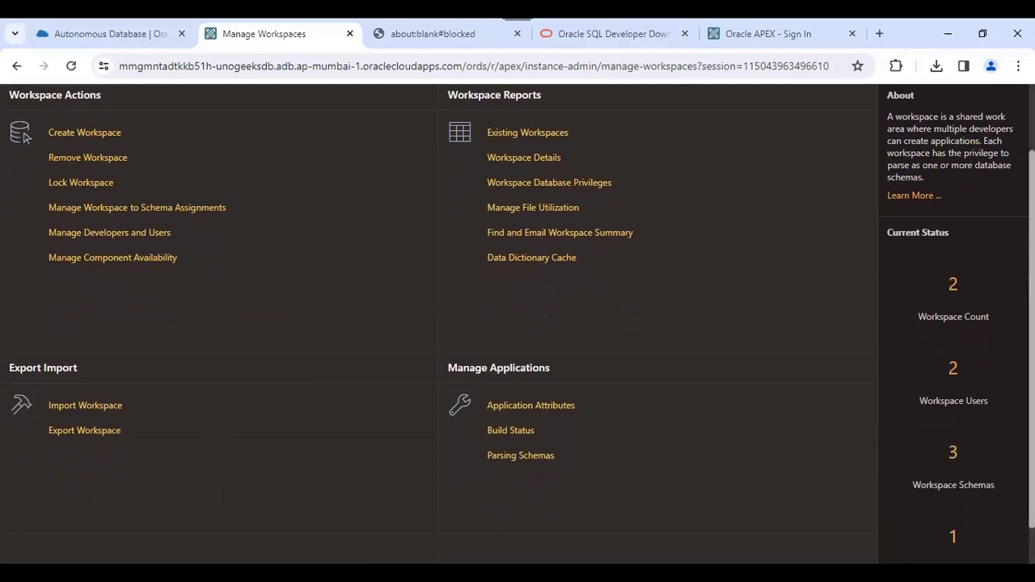
scroll(930, 518, down, 1)
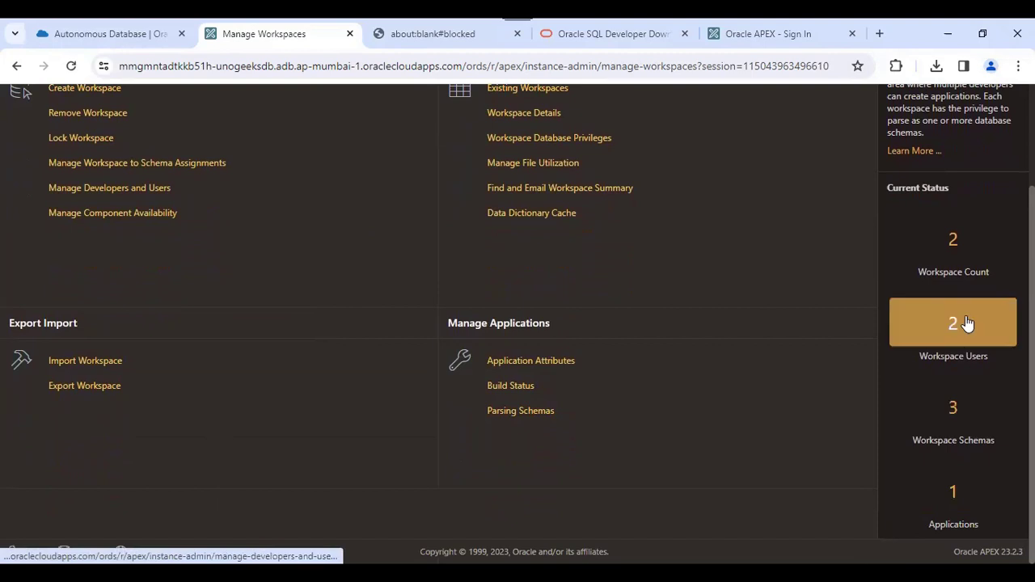
click(954, 240)
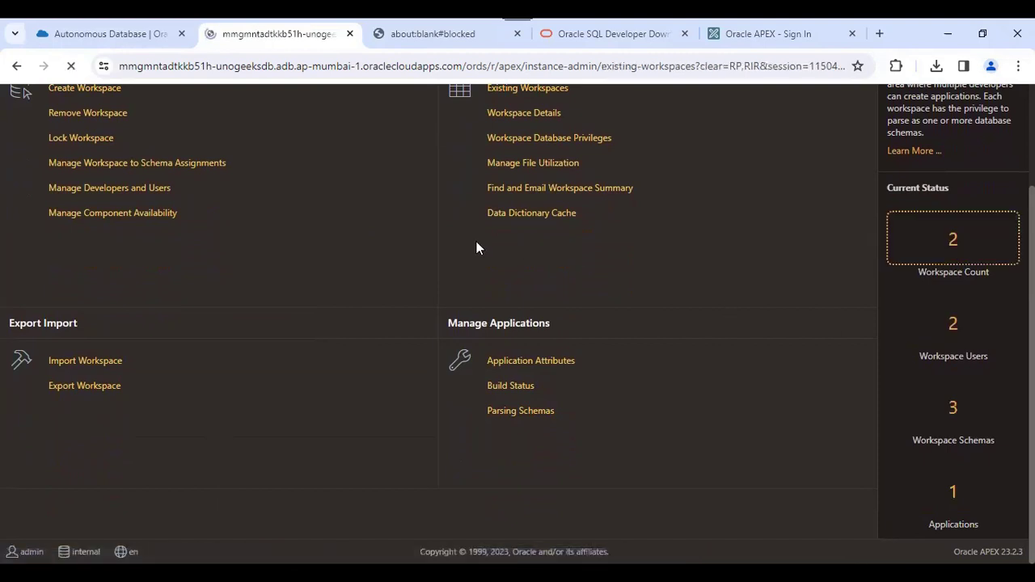
- Open the UNOGEEKS_WP workspace's Edit Workspace Information page from Existing Workspaces
double_click(129, 274)
click(142, 310)
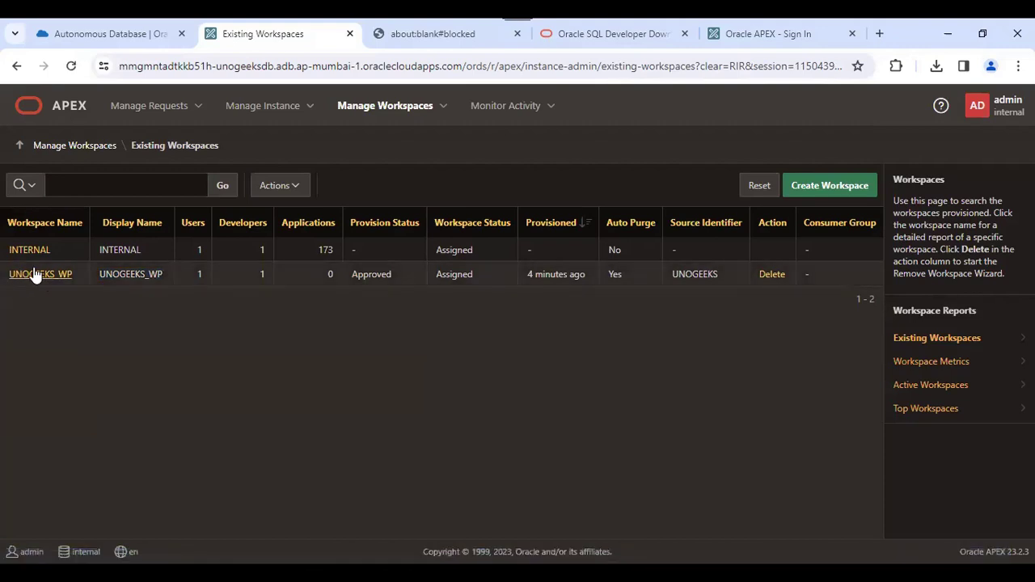
click(41, 275)
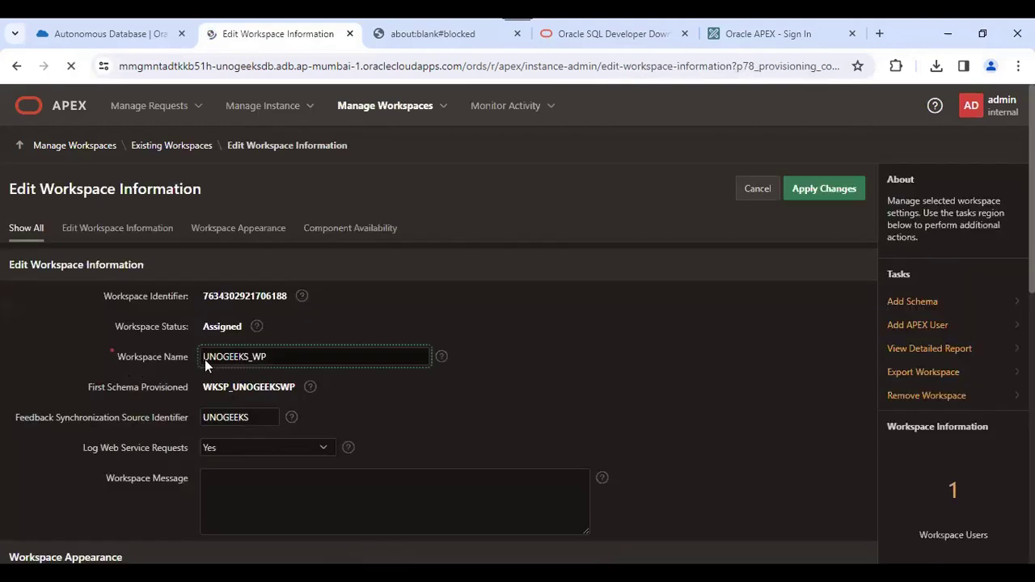
double_click(286, 351)
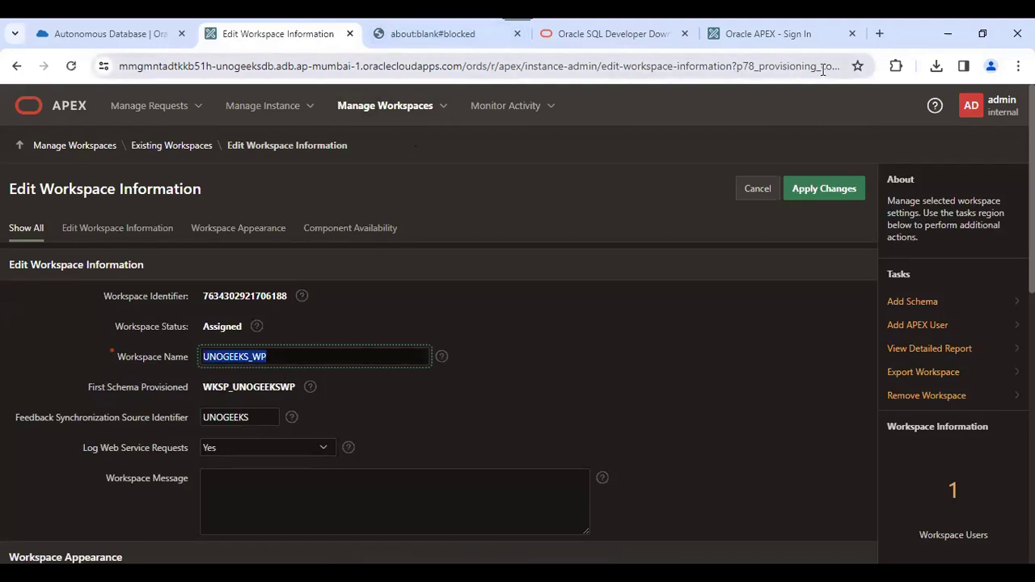
- Close the leftover sign-in, SQL Developer download and blank browser tabs
click(768, 35)
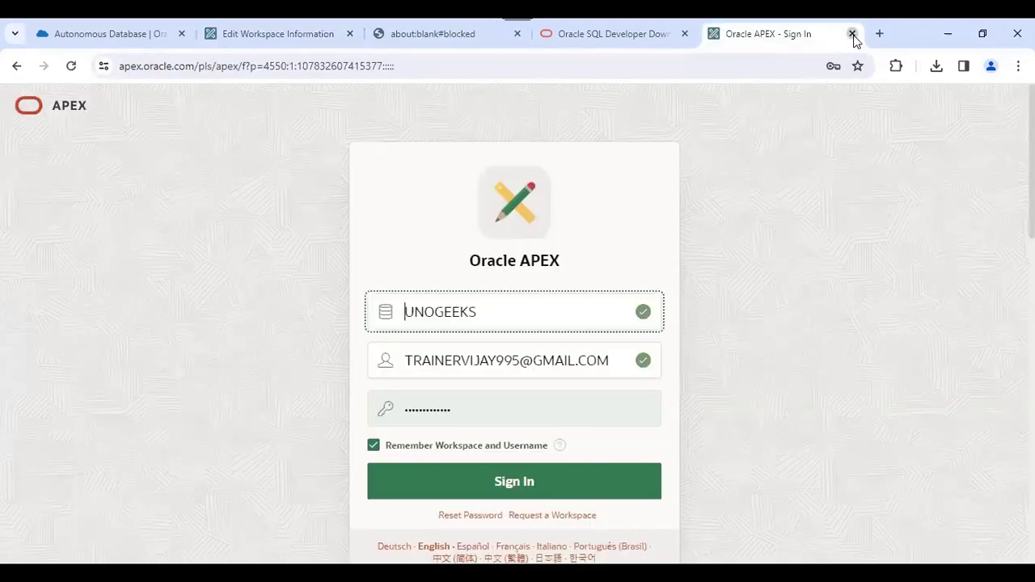
click(852, 34)
click(735, 34)
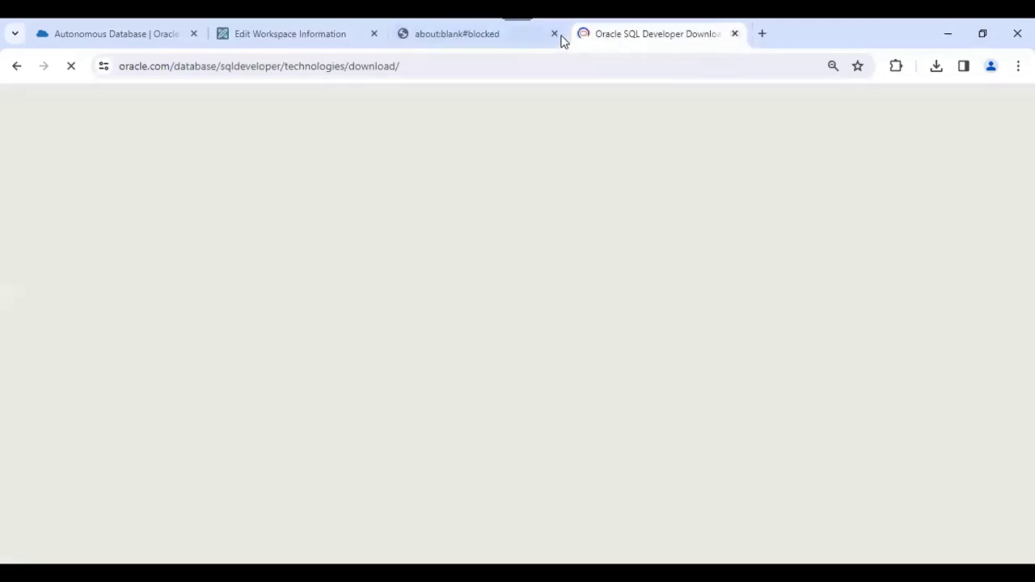
click(554, 34)
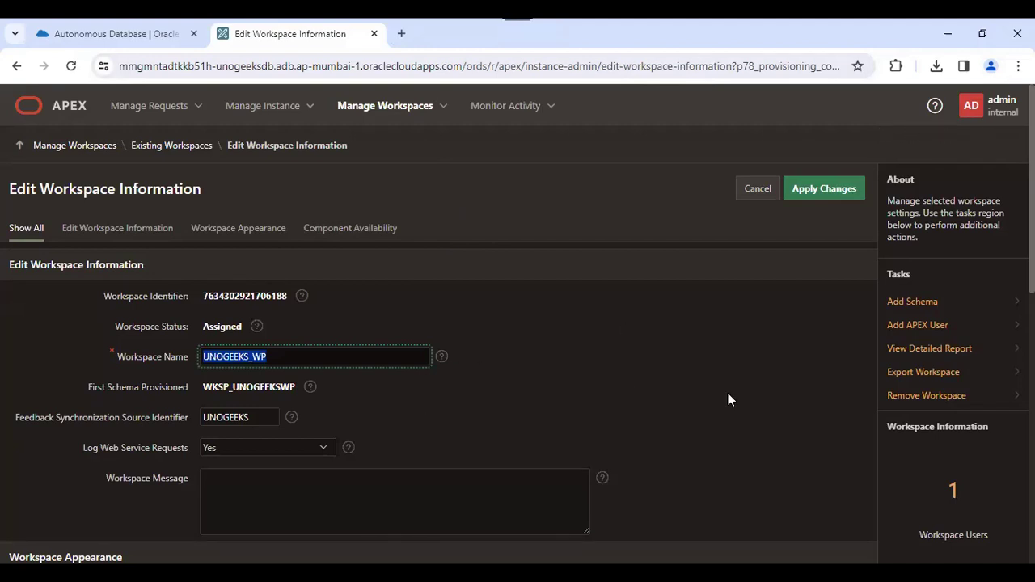
- Open Manage Developers and Users, start a new user, then cancel it
click(442, 107)
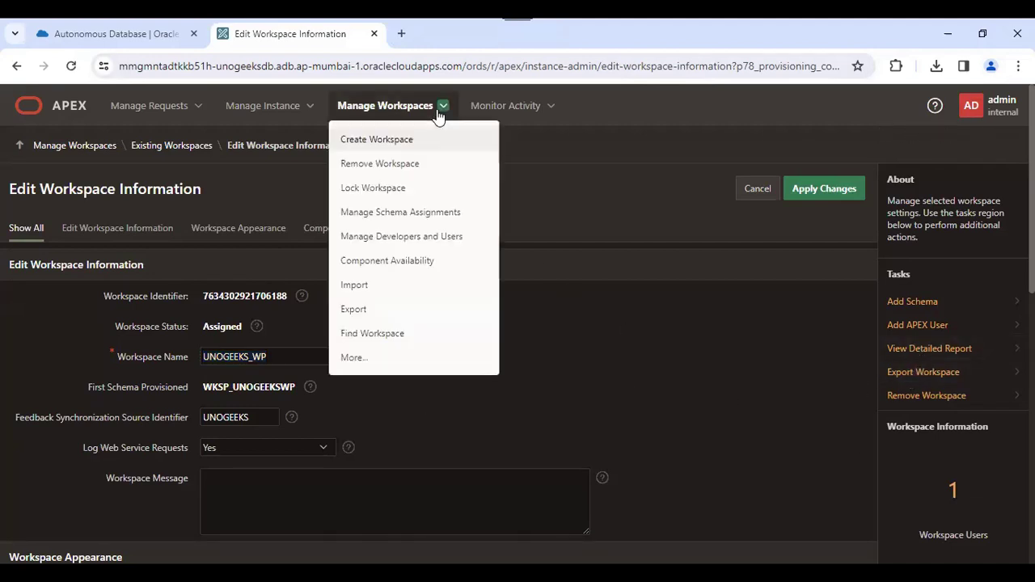
click(405, 244)
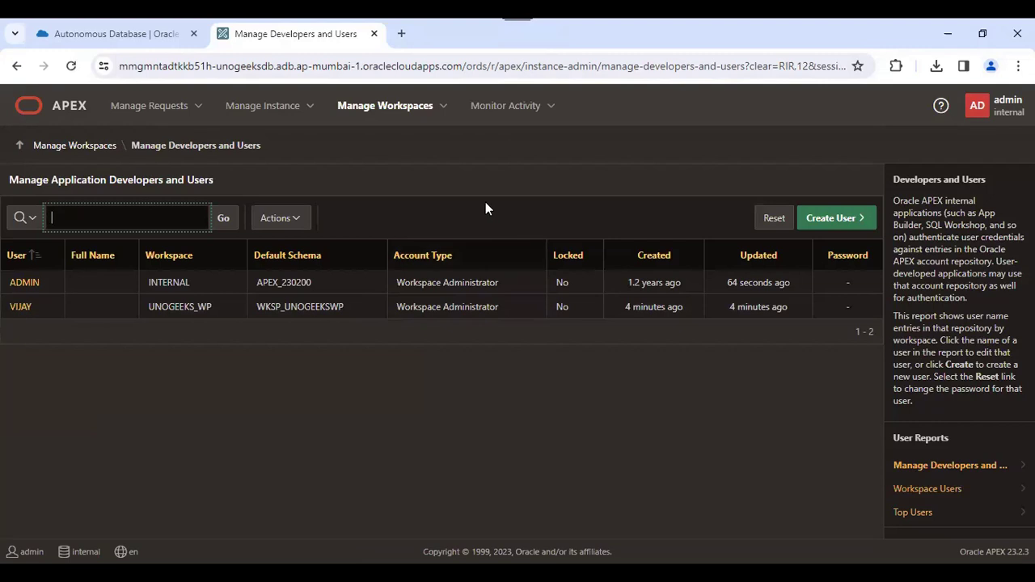
click(444, 108)
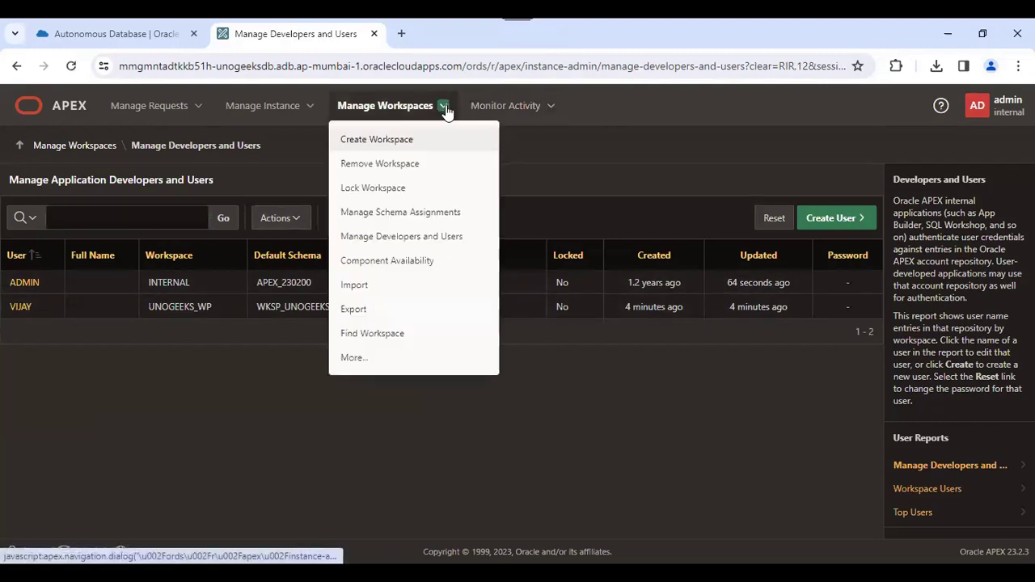
click(429, 239)
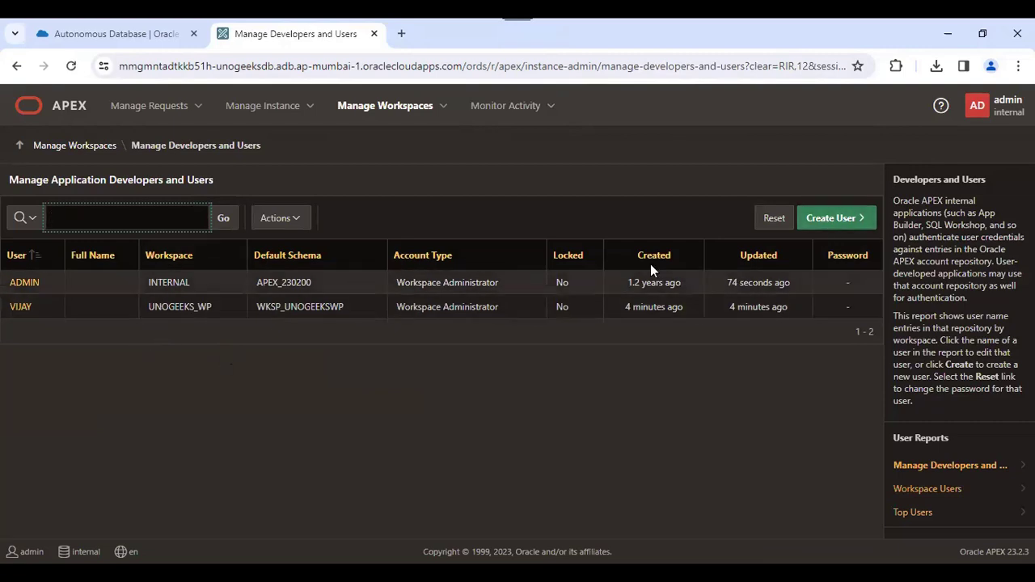
click(841, 220)
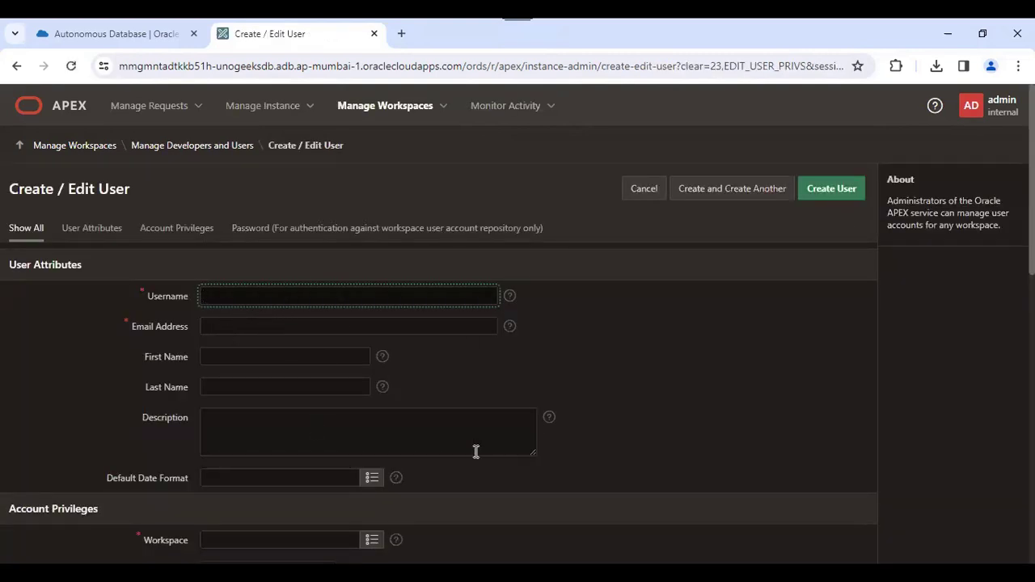
scroll(437, 364, down, 8)
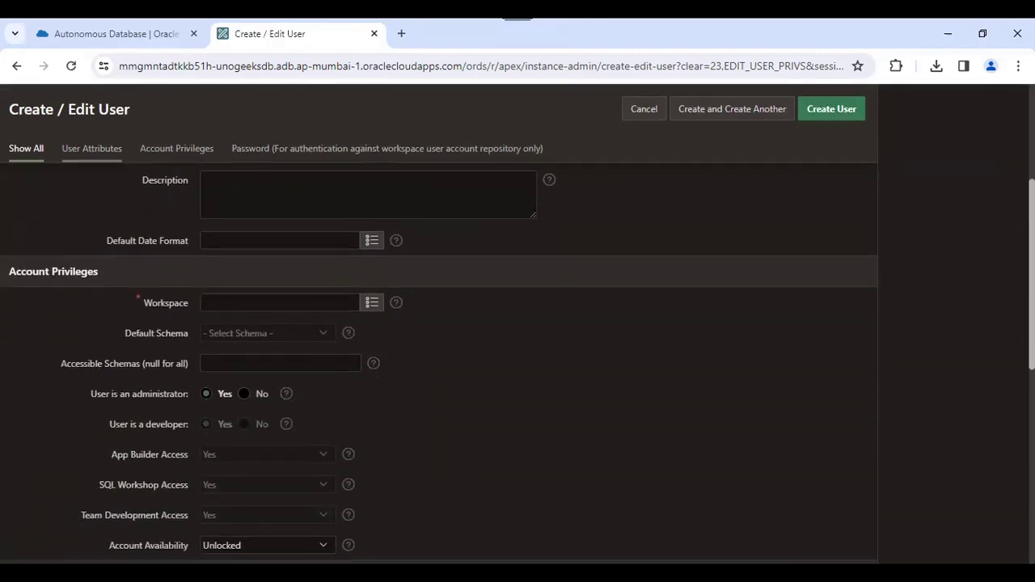
scroll(959, 242, up, 10)
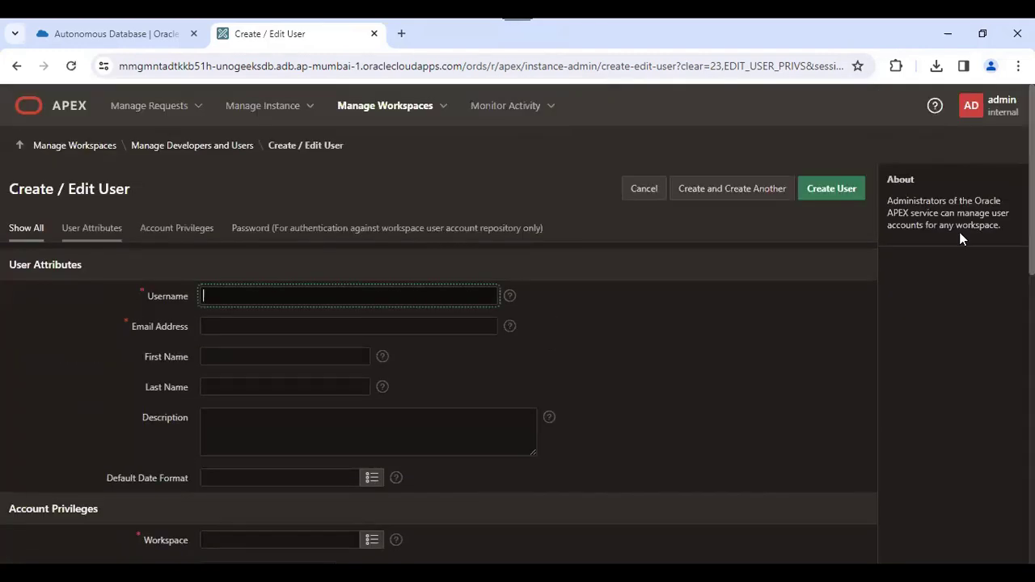
click(637, 190)
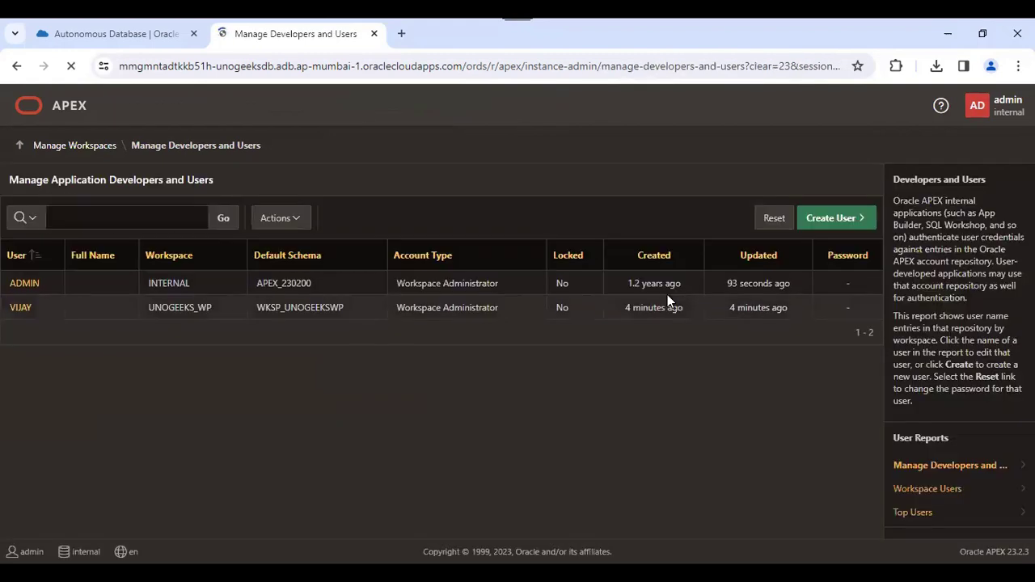
- Review the workspace administrator's account and Default Schema options, then return to Manage Workspaces
click(20, 307)
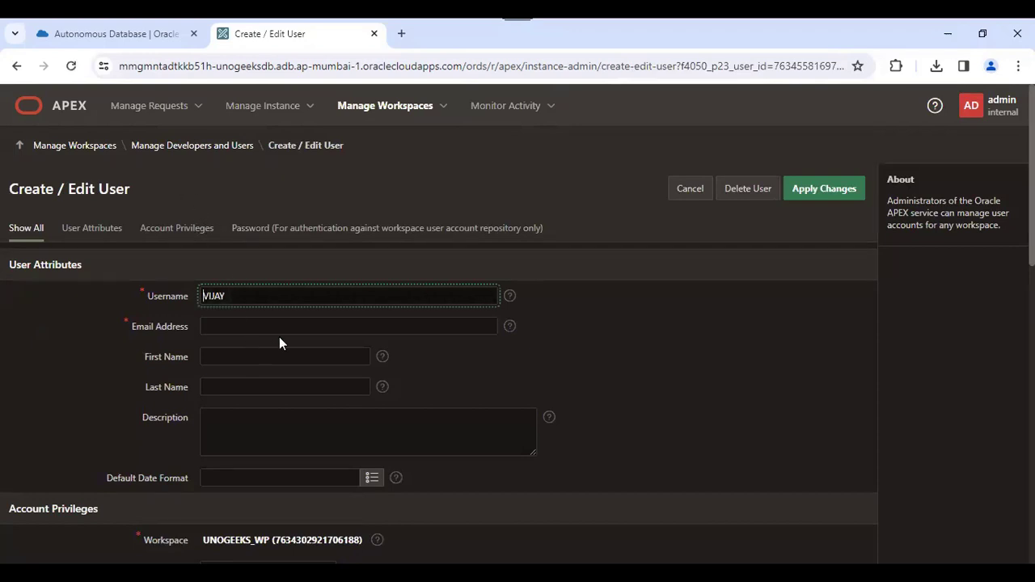
scroll(279, 337, down, 5)
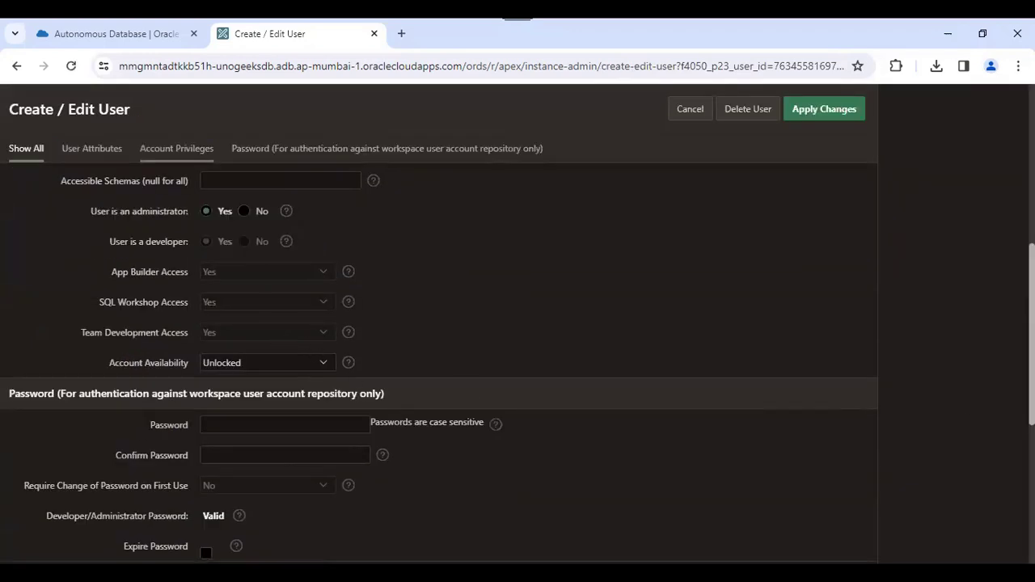
scroll(218, 346, up, 2)
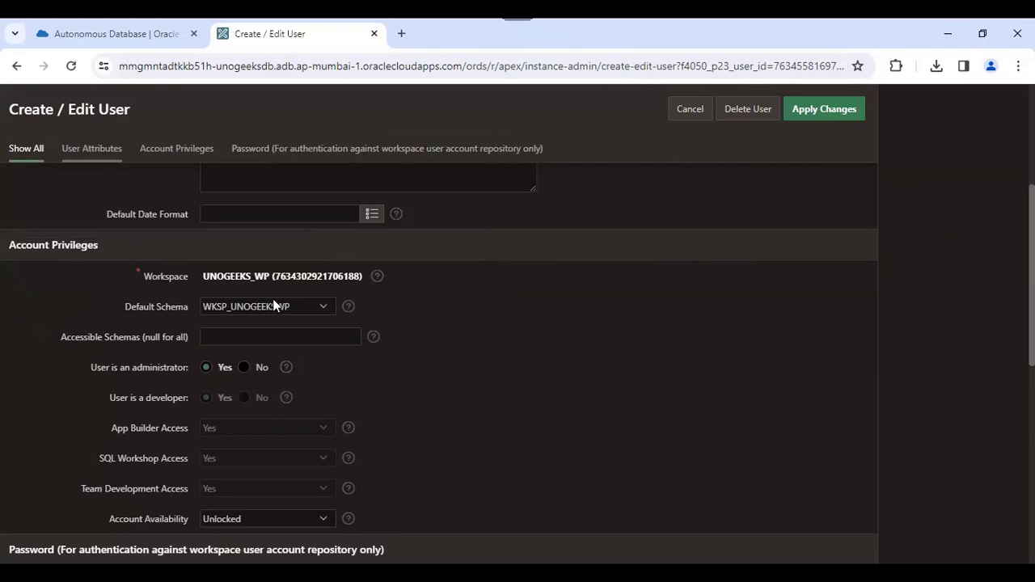
click(273, 305)
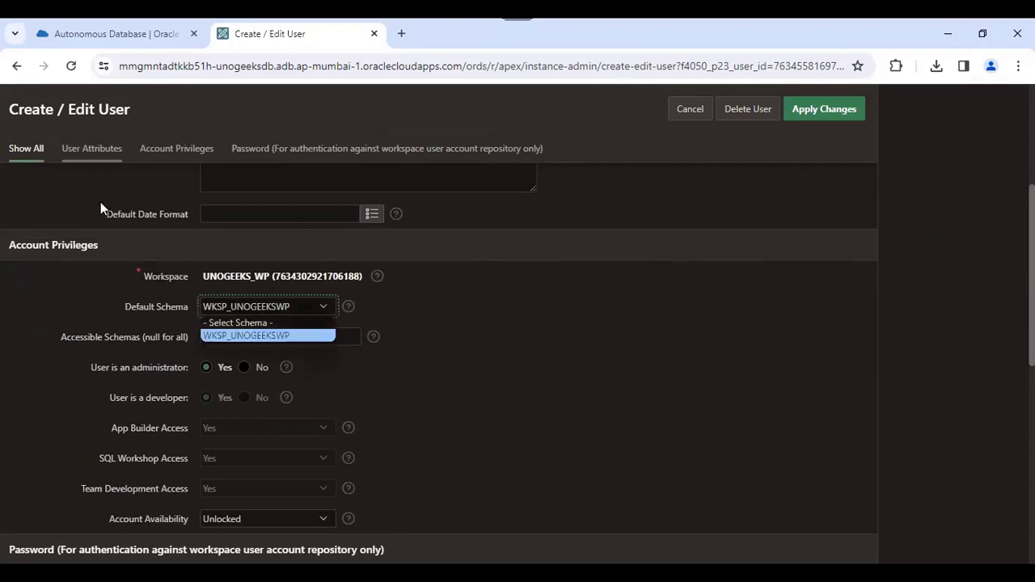
scroll(76, 160, up, 4)
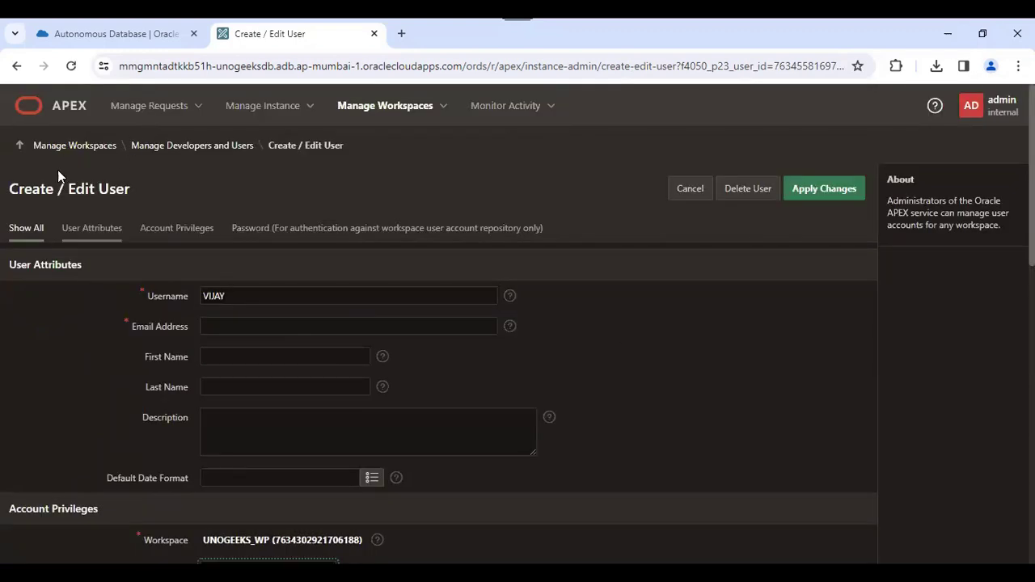
click(69, 148)
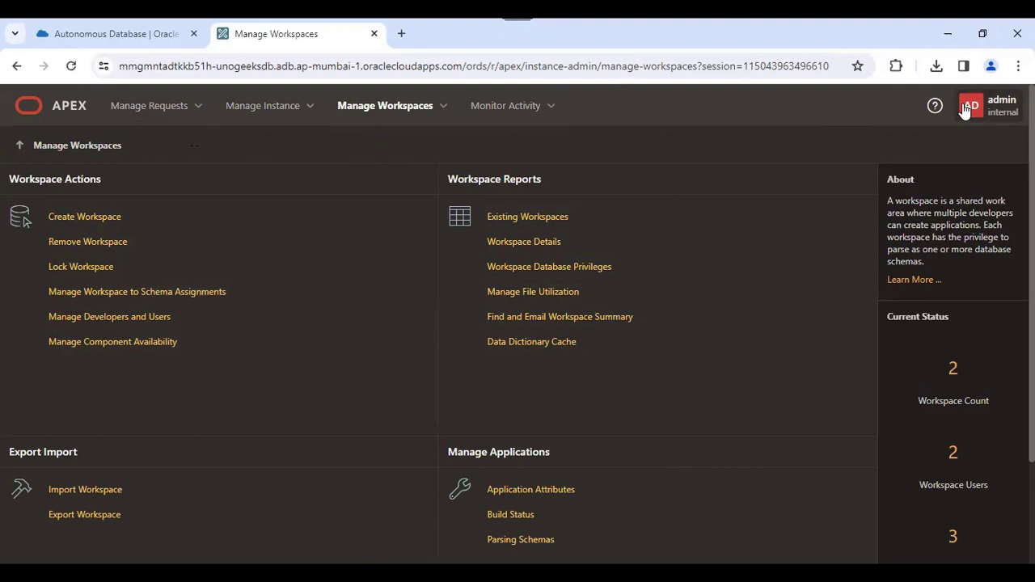
- Go to Manage Instance from the top navigation menu and open Feature Configuration
click(197, 111)
mouse_move(278, 106)
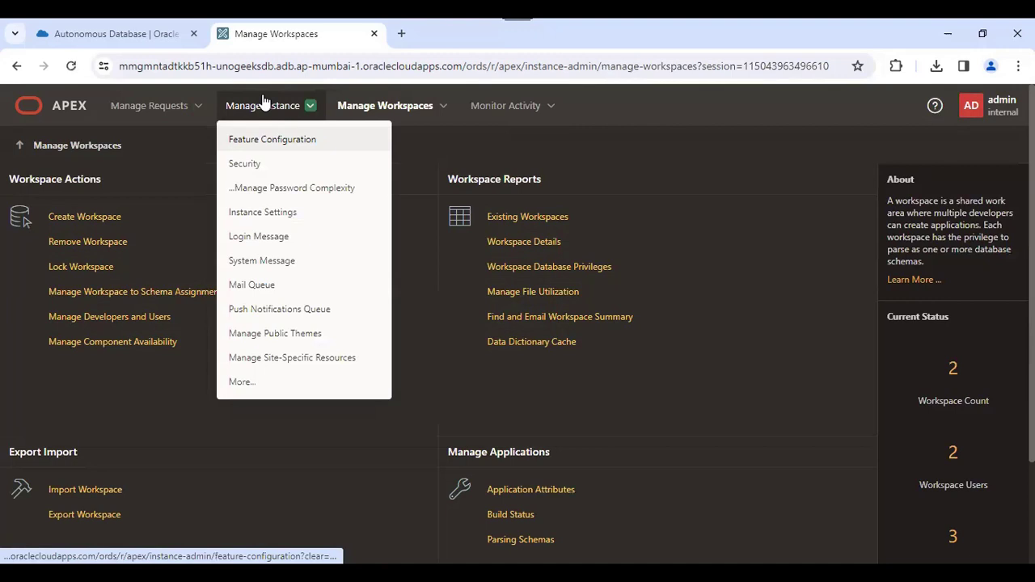
click(256, 111)
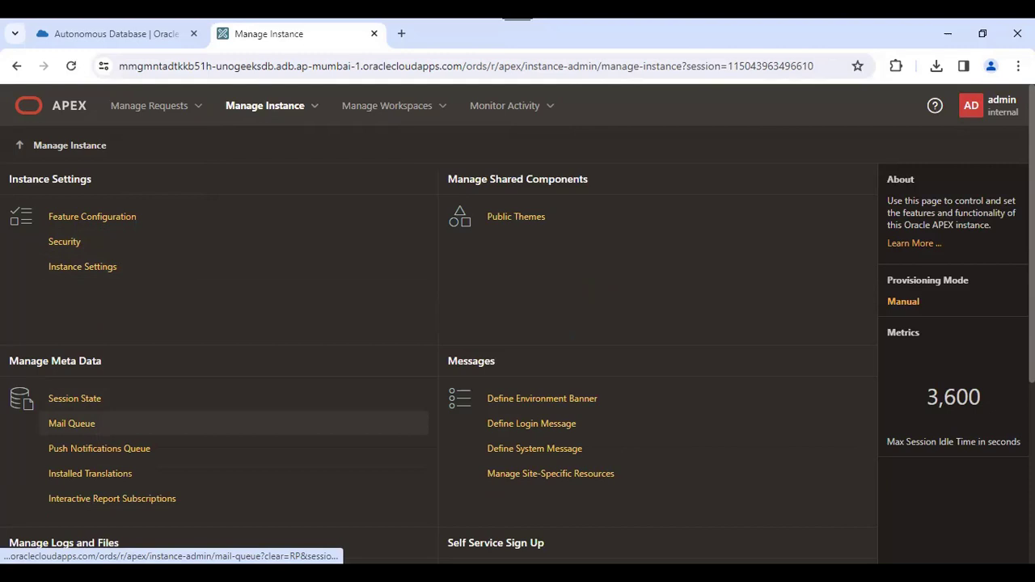
scroll(517, 323, down, 3)
scroll(517, 324, up, 3)
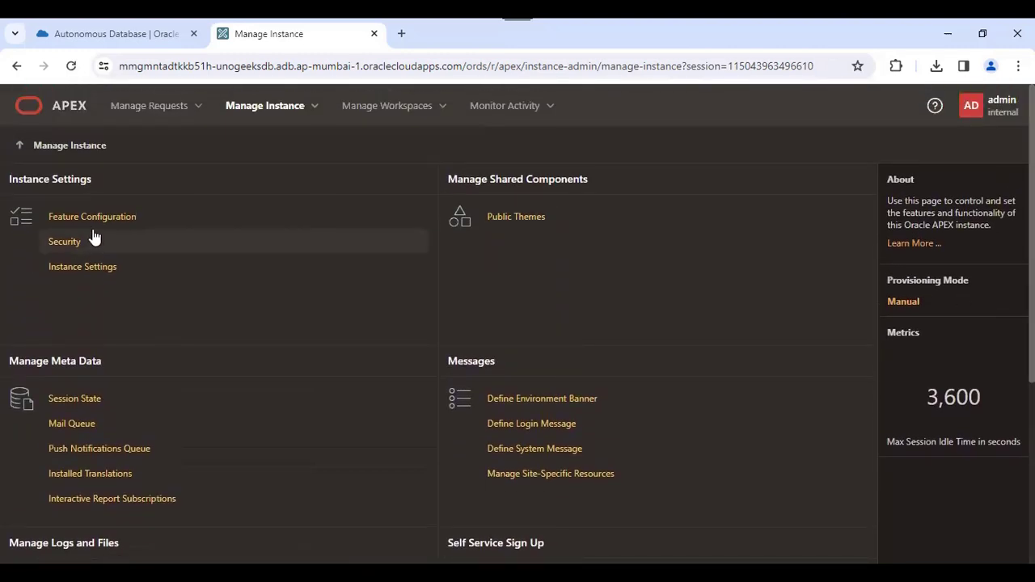
click(108, 218)
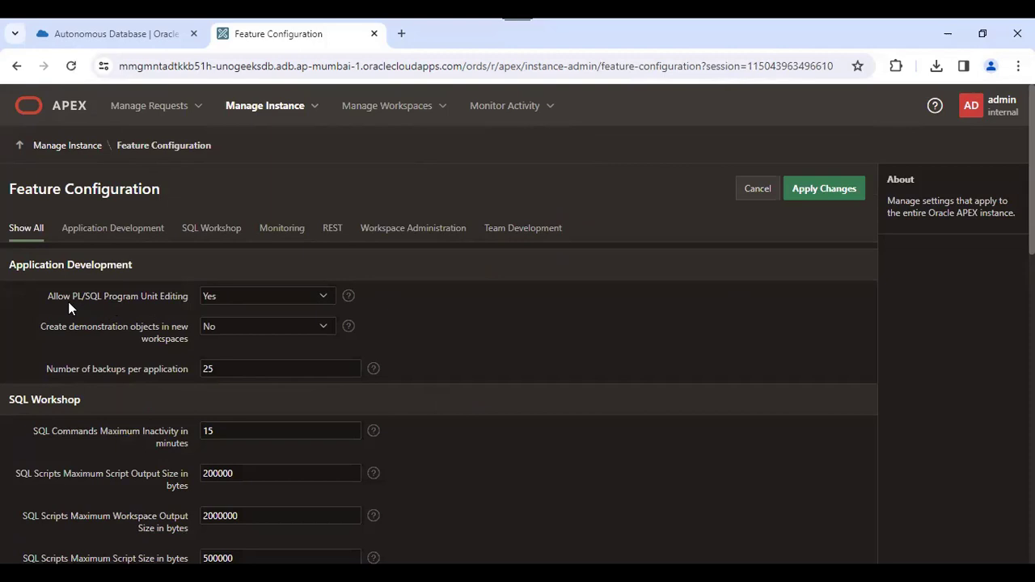
- Review PL/SQL program unit editing, SQL Commands inactivity (15 minutes) and transactional SQL commands (No)
triple_click(147, 299)
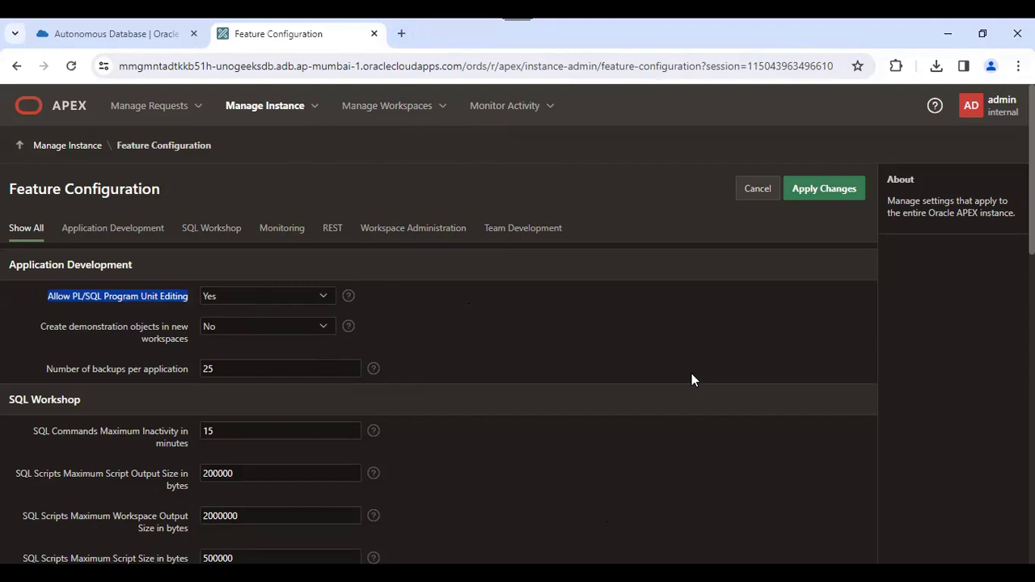
click(546, 330)
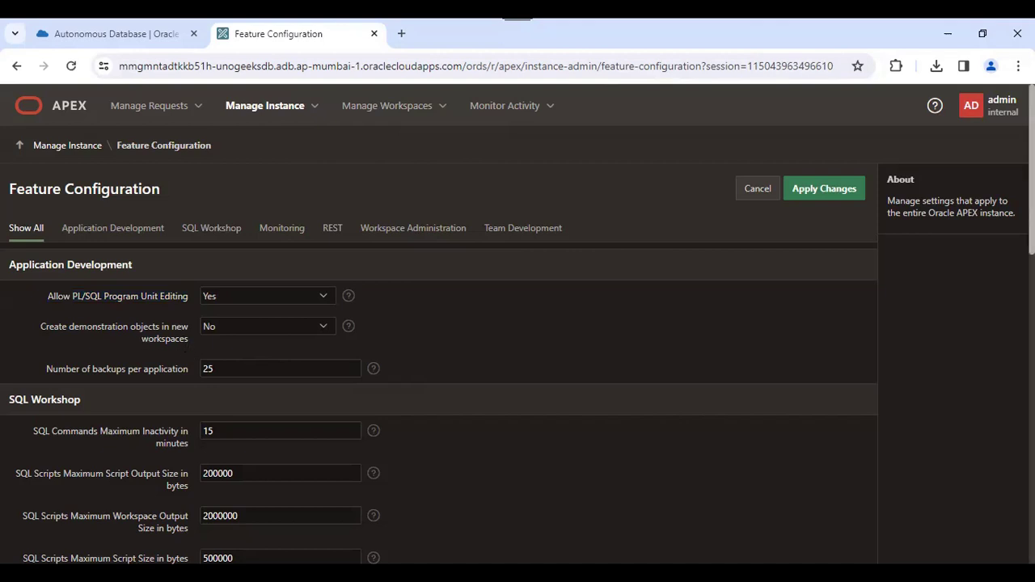
scroll(518, 324, down, 1)
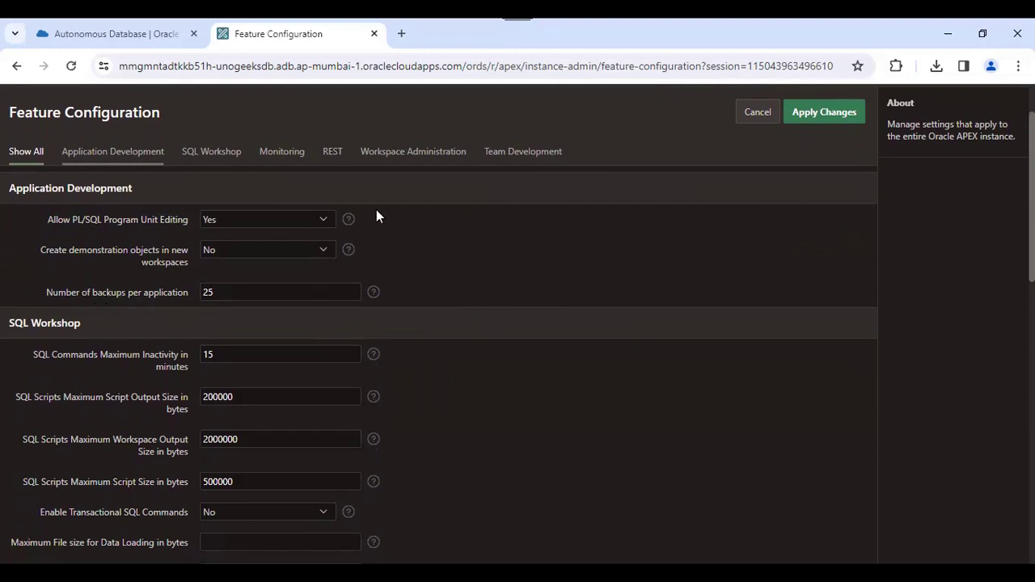
scroll(417, 237, up, 1)
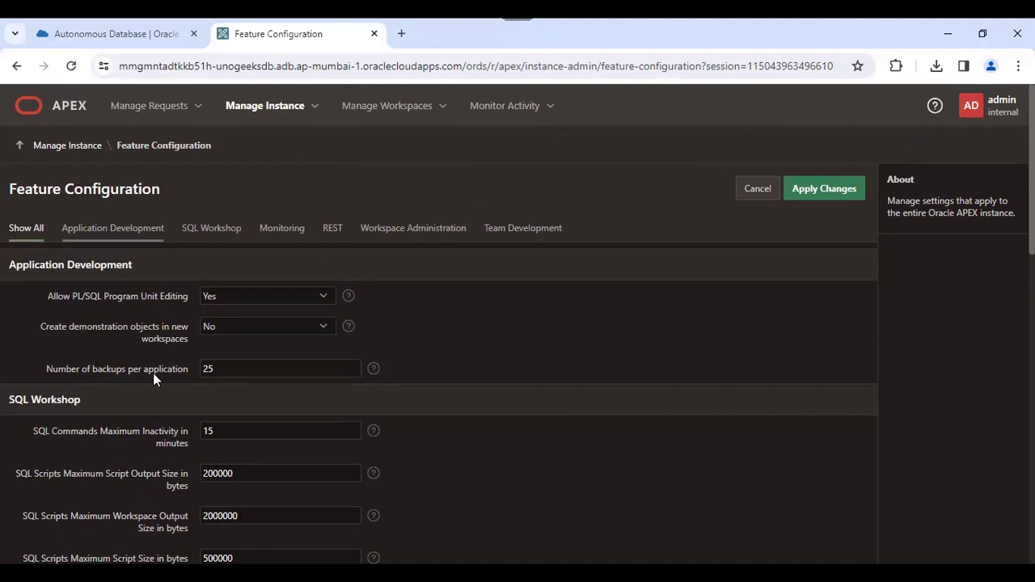
- Change Number of backups per application from 25 to 5 and confirm the new value
double_click(234, 365)
text(5)
click(451, 368)
scroll(69, 284, down, 1)
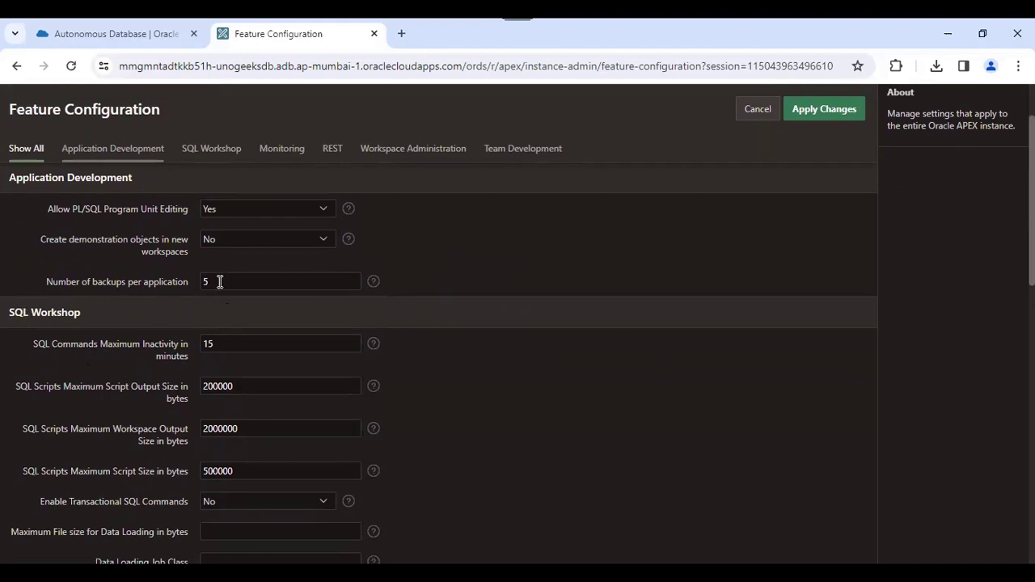
drag(218, 282, 199, 281)
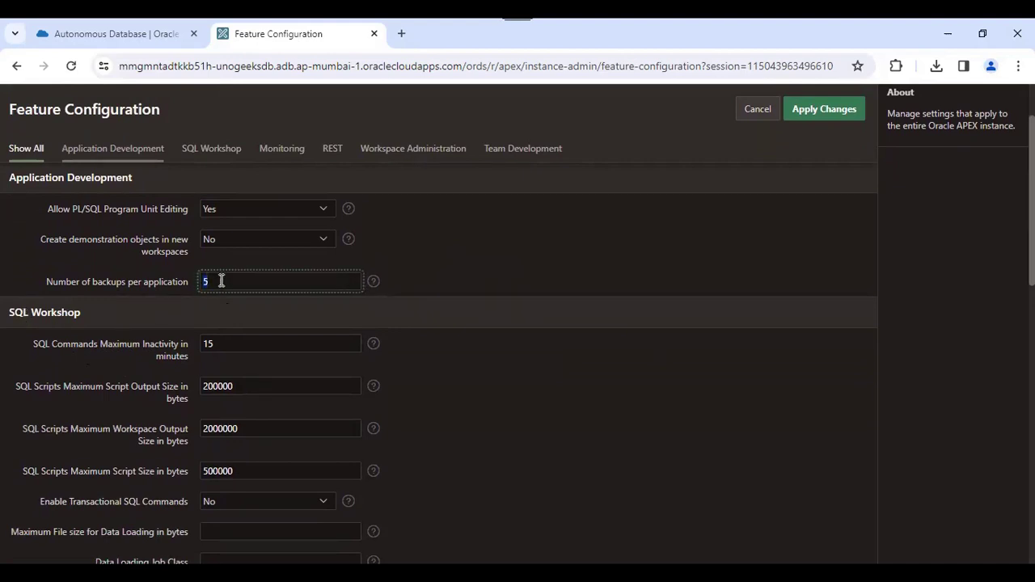
click(271, 281)
drag(1031, 260, 1031, 229)
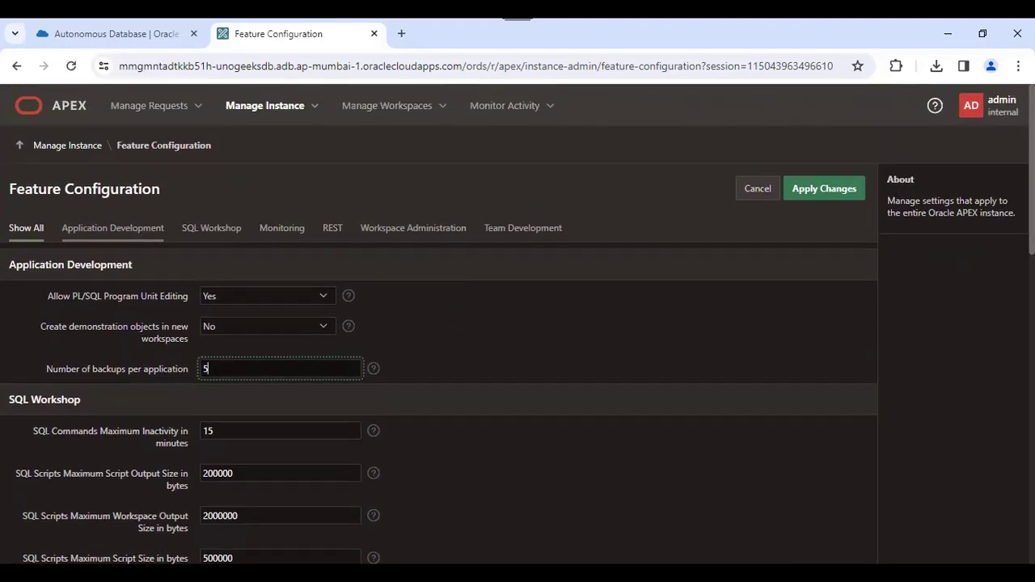
scroll(316, 272, down, 2)
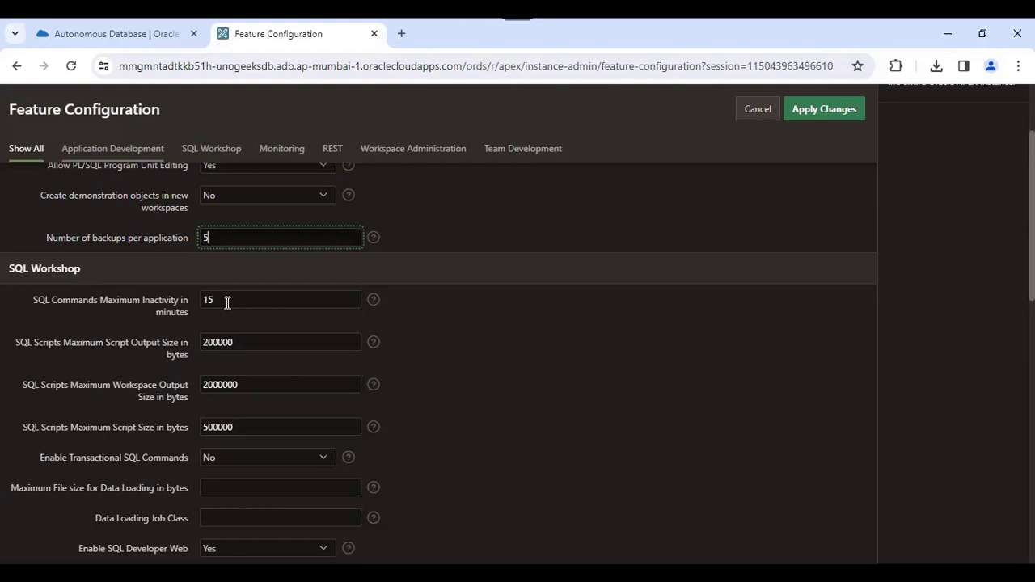
click(557, 373)
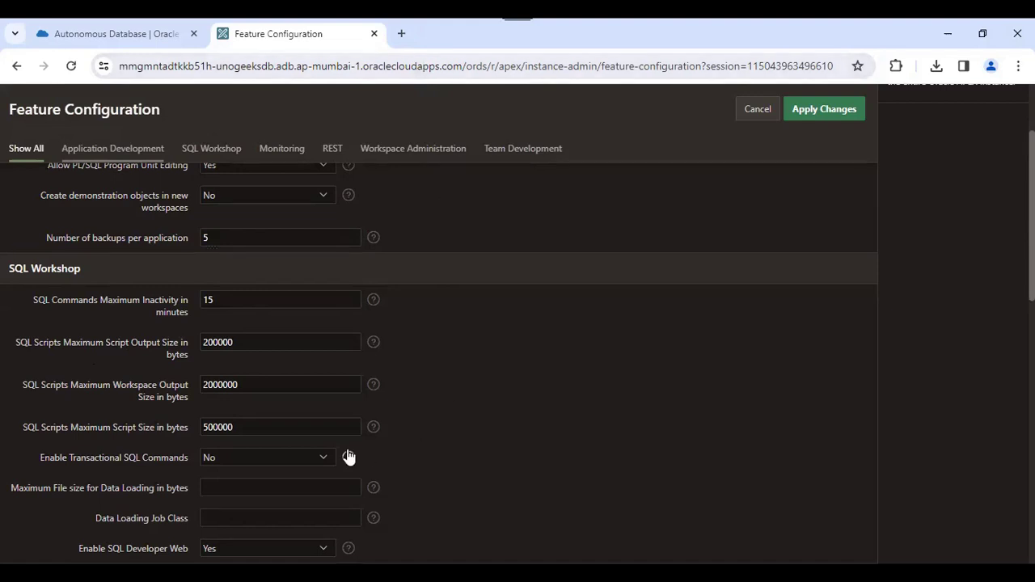
double_click(240, 383)
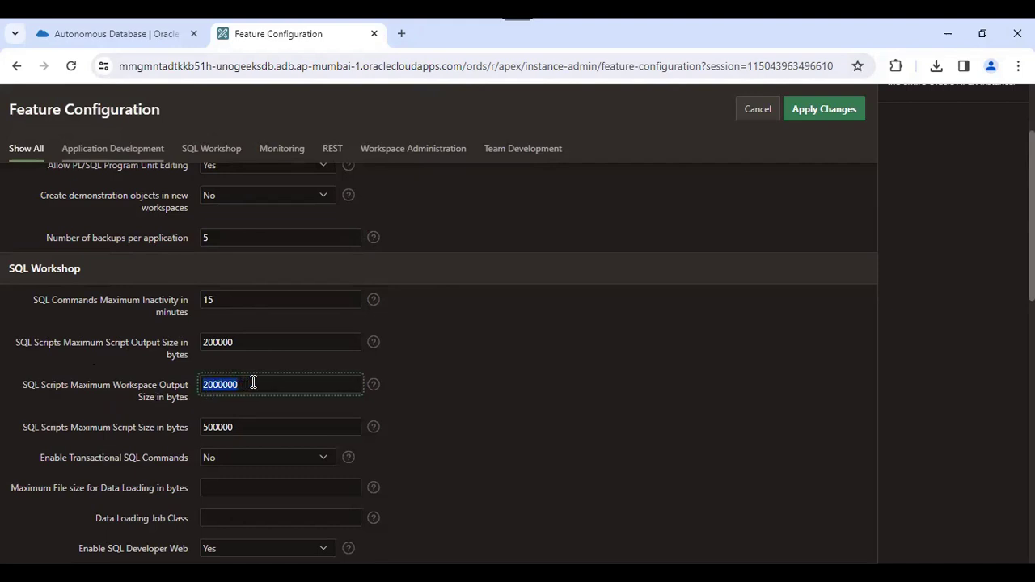
double_click(106, 427)
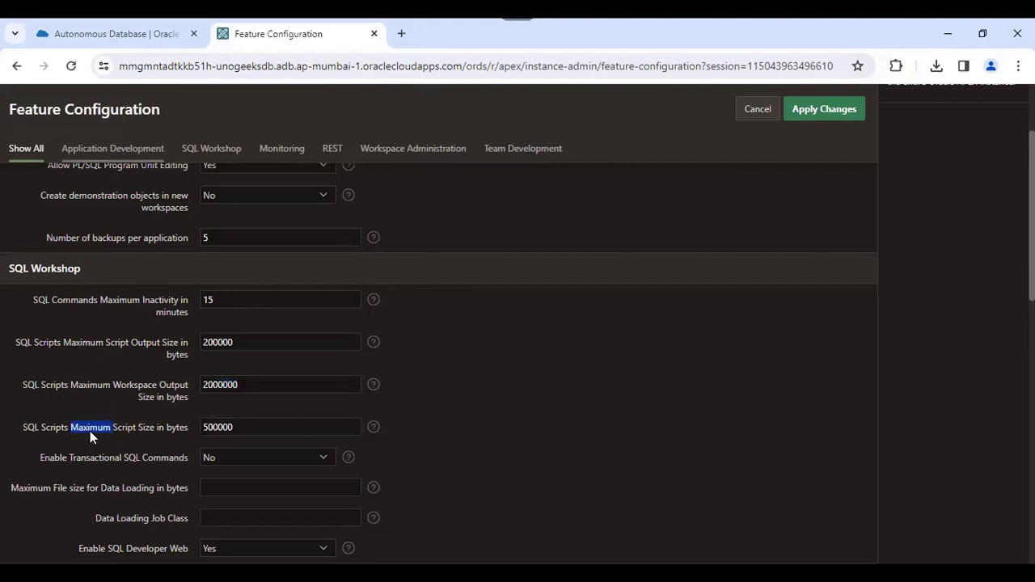
double_click(245, 429)
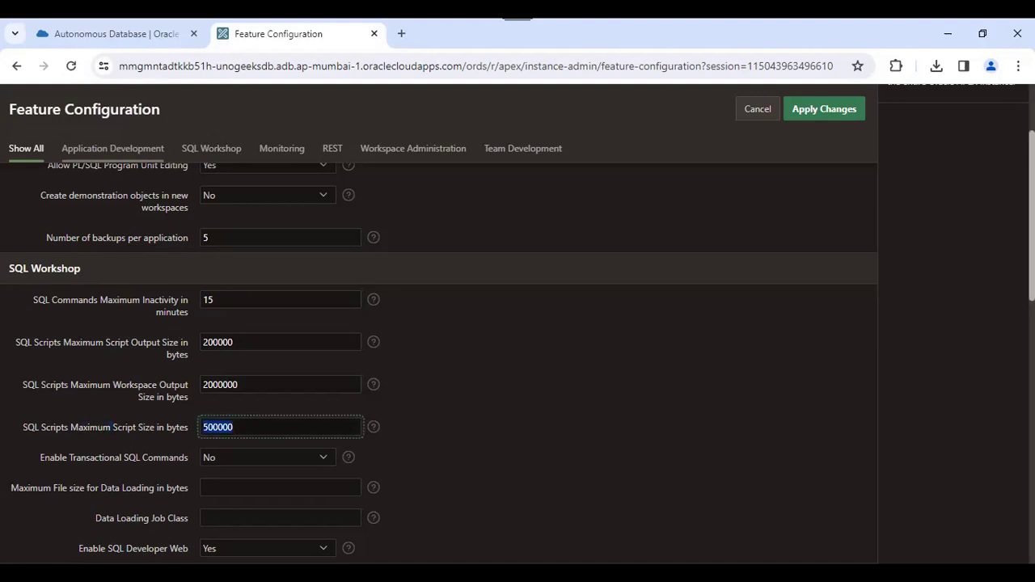
scroll(244, 429, down, 1)
scroll(243, 364, down, 1)
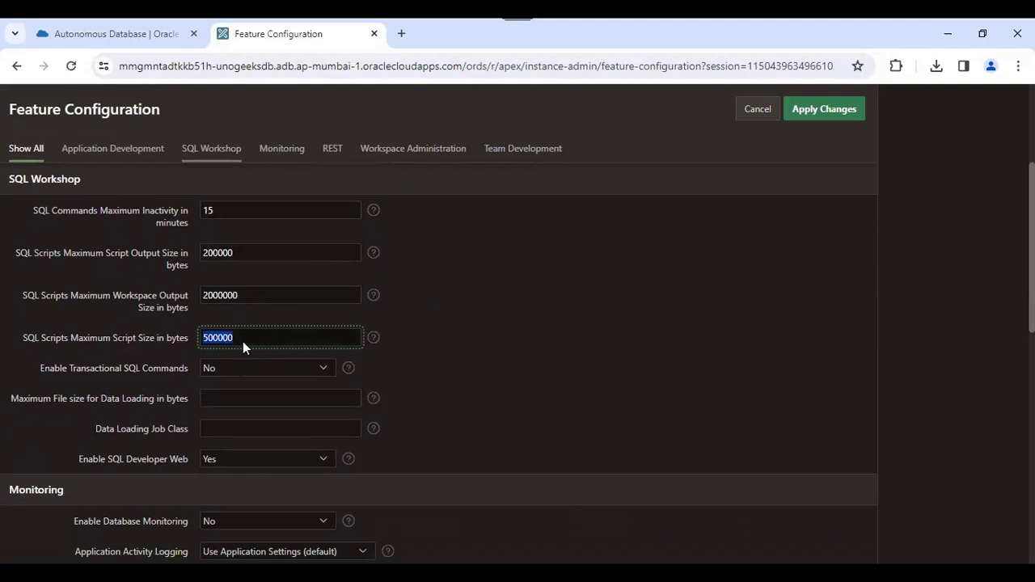
scroll(518, 364, down, 1)
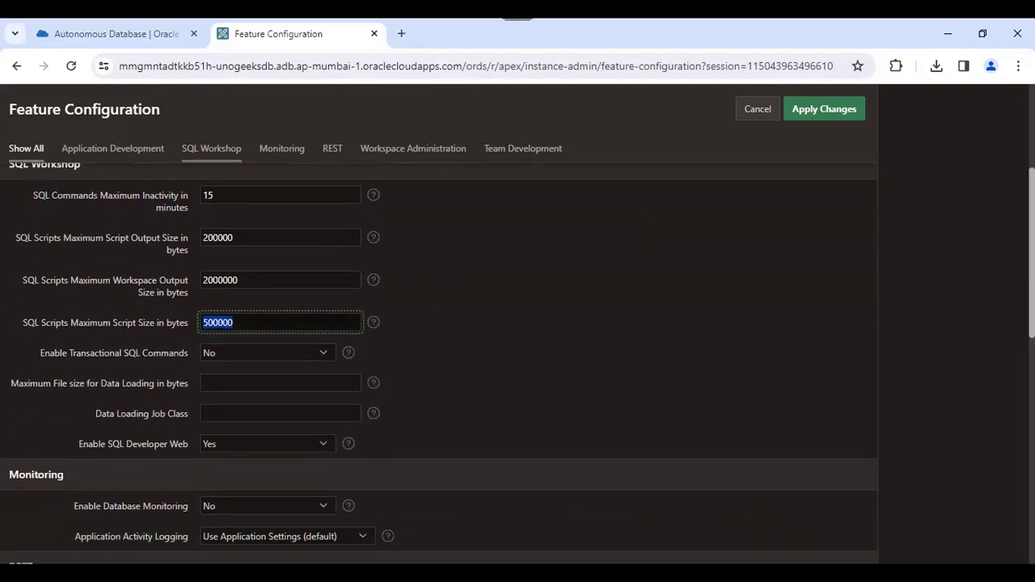
scroll(539, 340, down, 3)
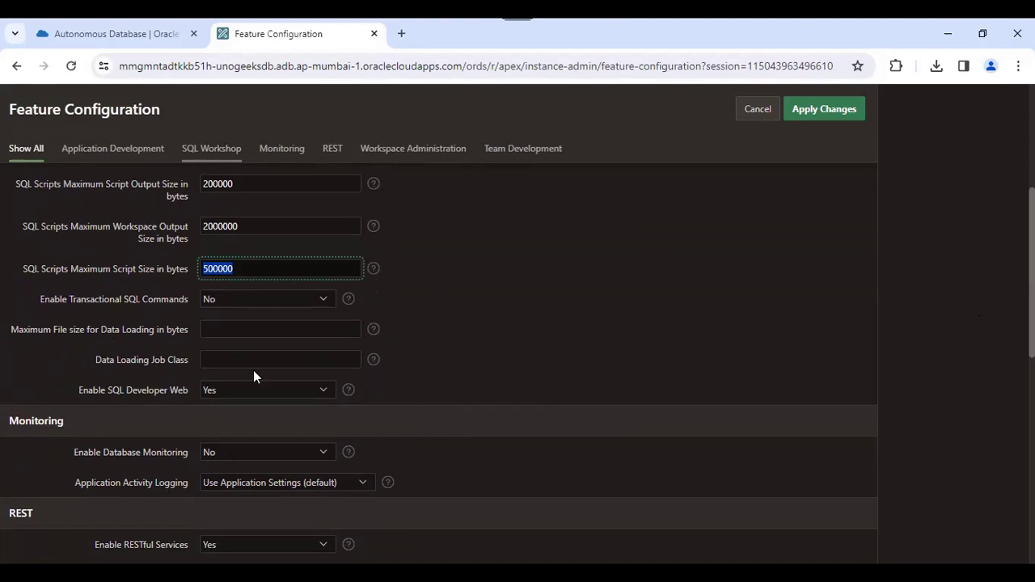
scroll(975, 294, down, 1)
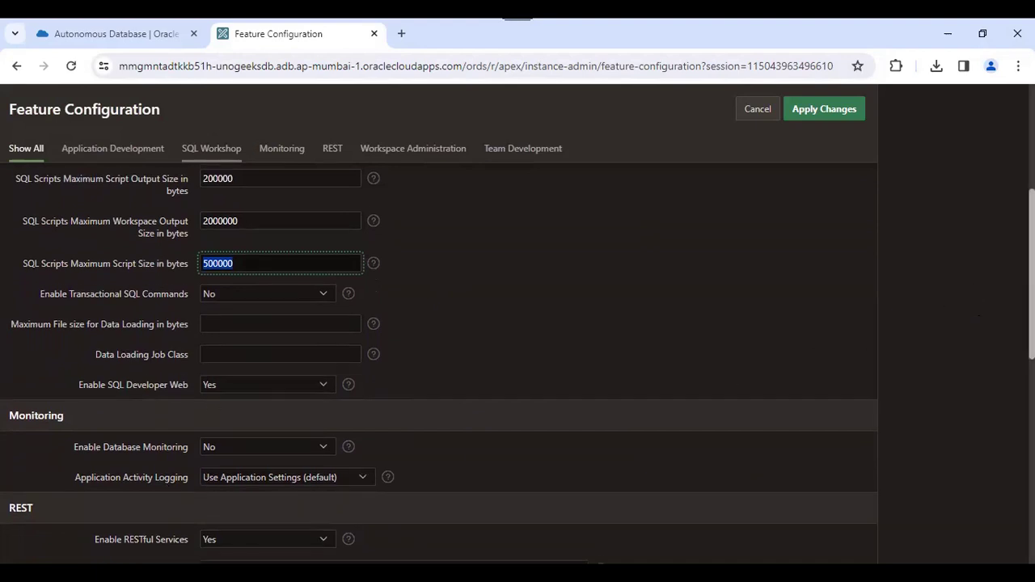
scroll(979, 316, down, 3)
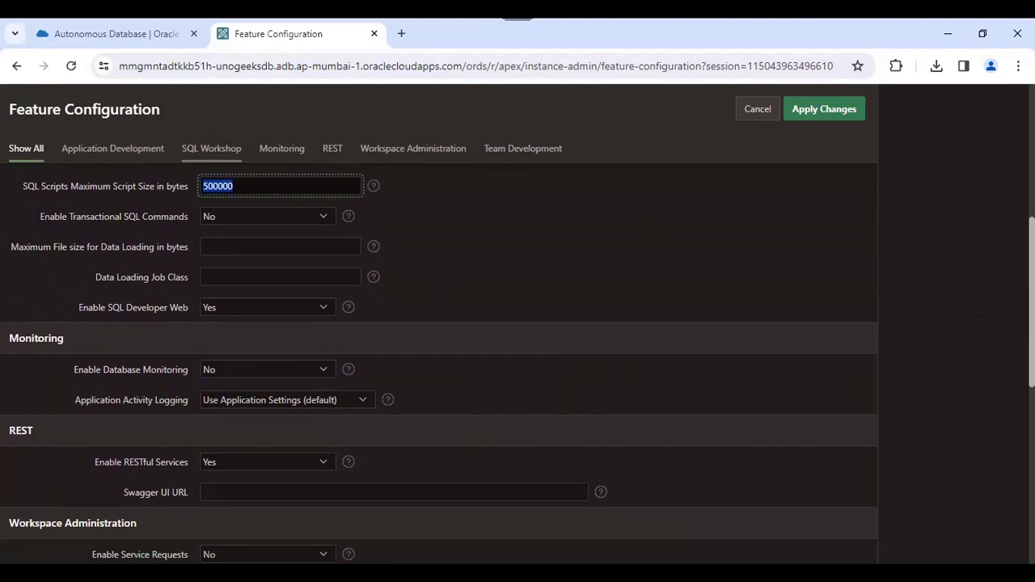
scroll(979, 316, down, 3)
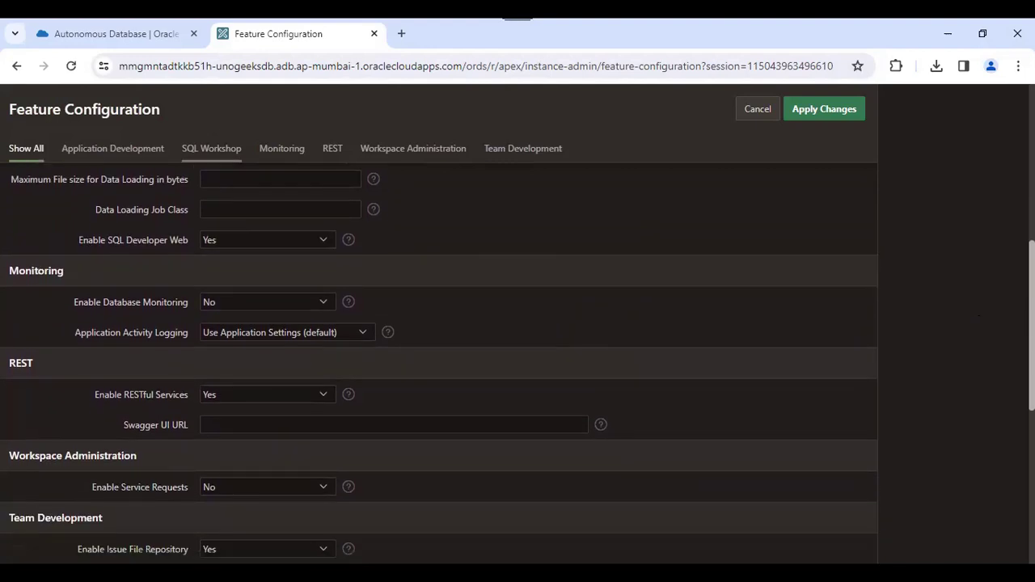
scroll(979, 316, down, 3)
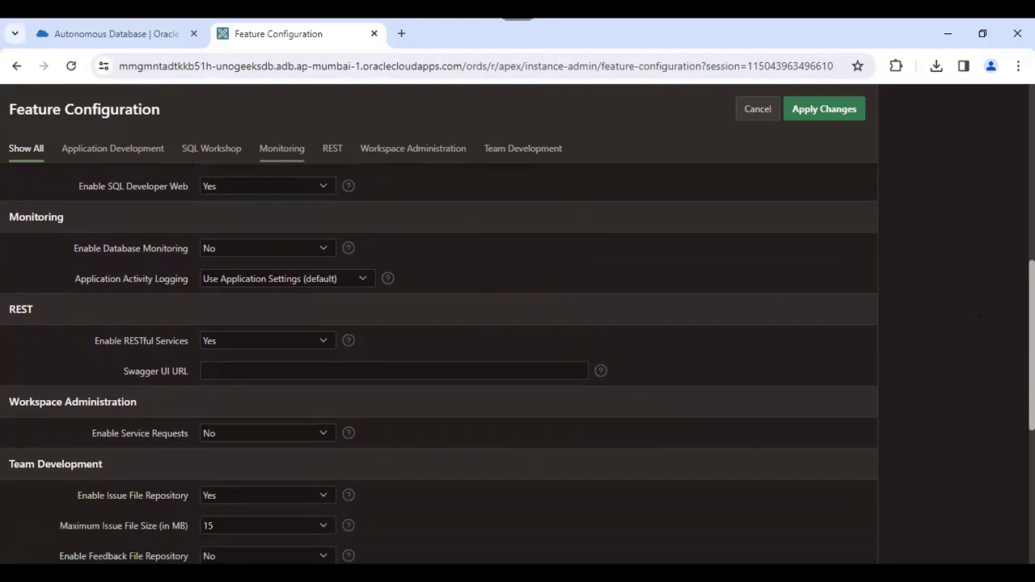
scroll(979, 316, down, 3)
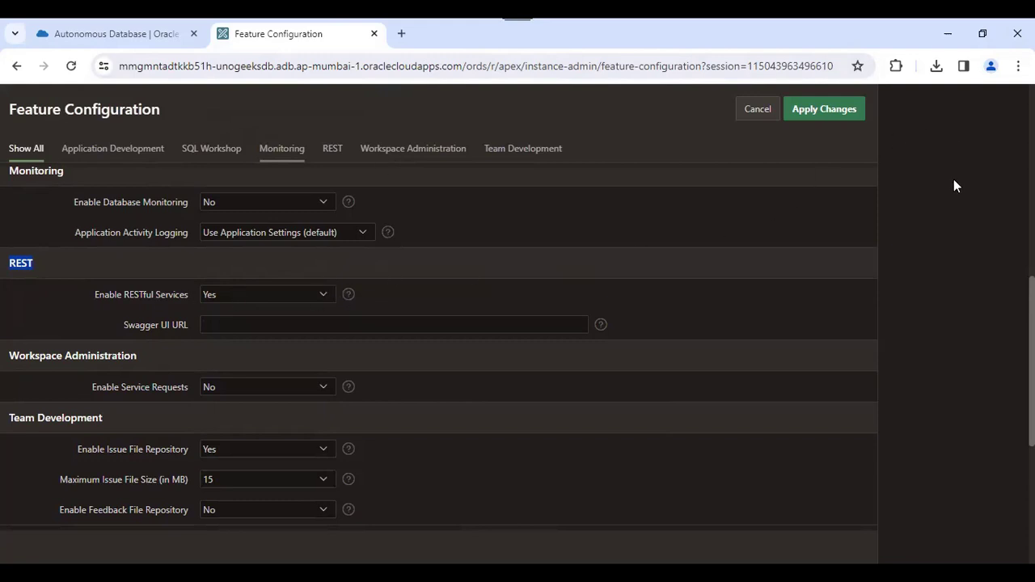
click(233, 296)
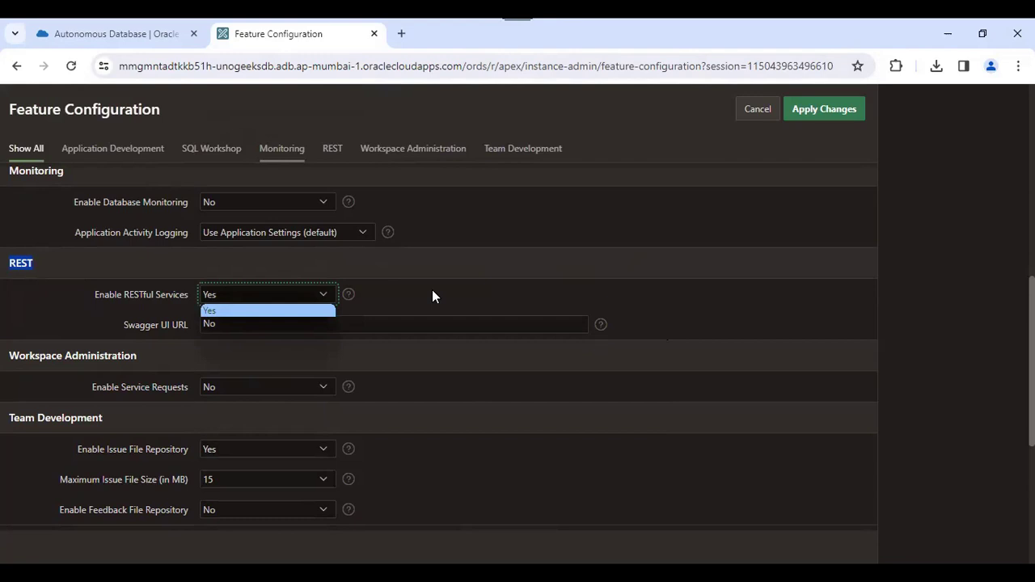
click(874, 328)
scroll(874, 327, up, 5)
scroll(295, 249, up, 3)
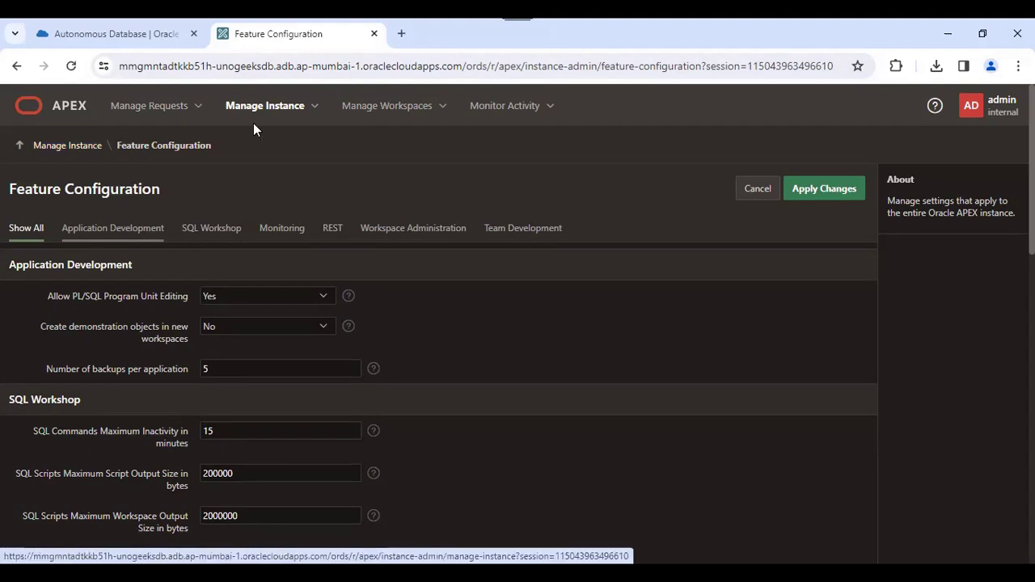
- Open Manage Instance > Security filtered to the Security group, keeping Set Workspace Cookie at Yes
click(314, 106)
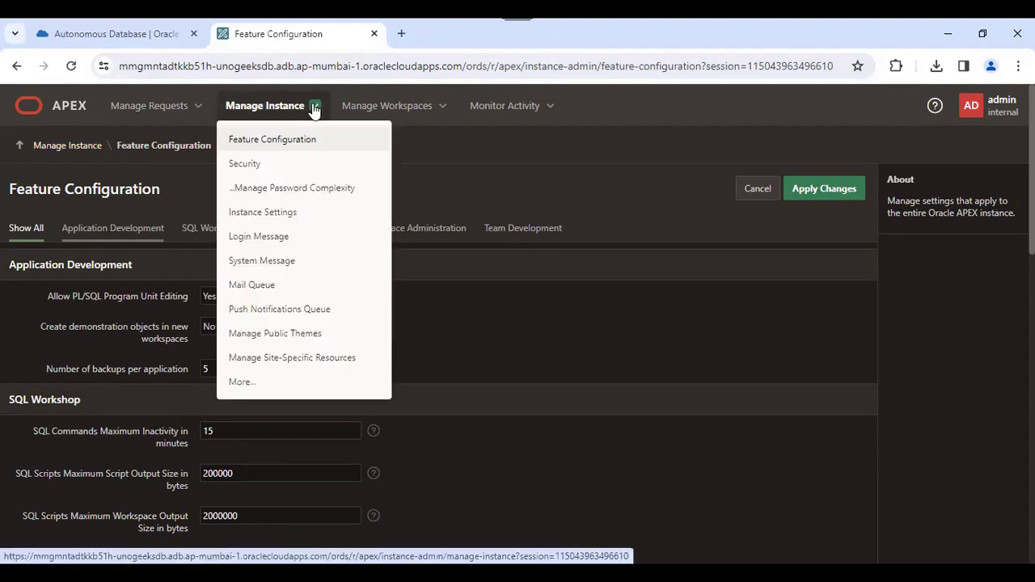
click(250, 166)
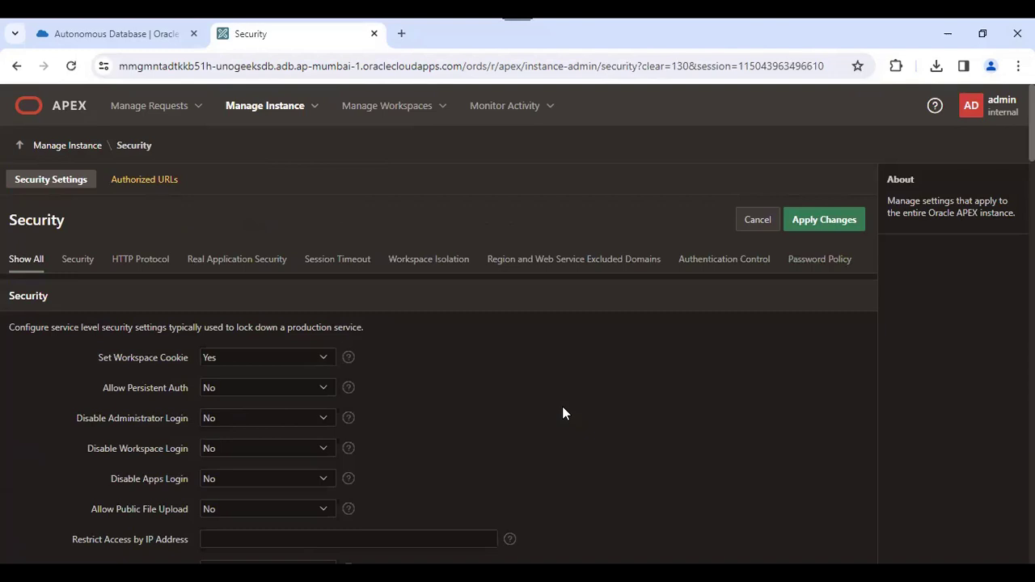
click(79, 262)
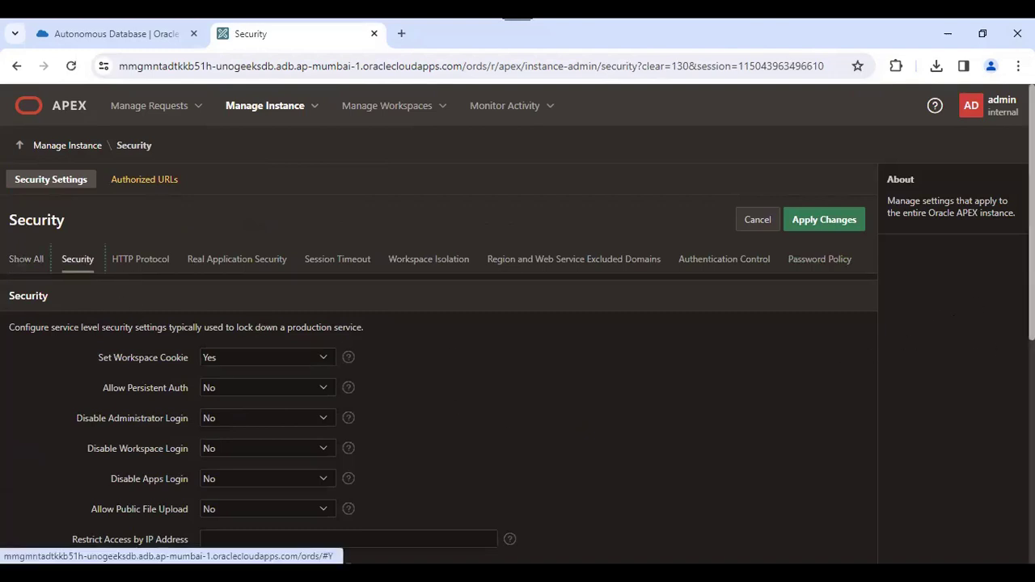
scroll(518, 324, down, 1)
scroll(518, 323, down, 1)
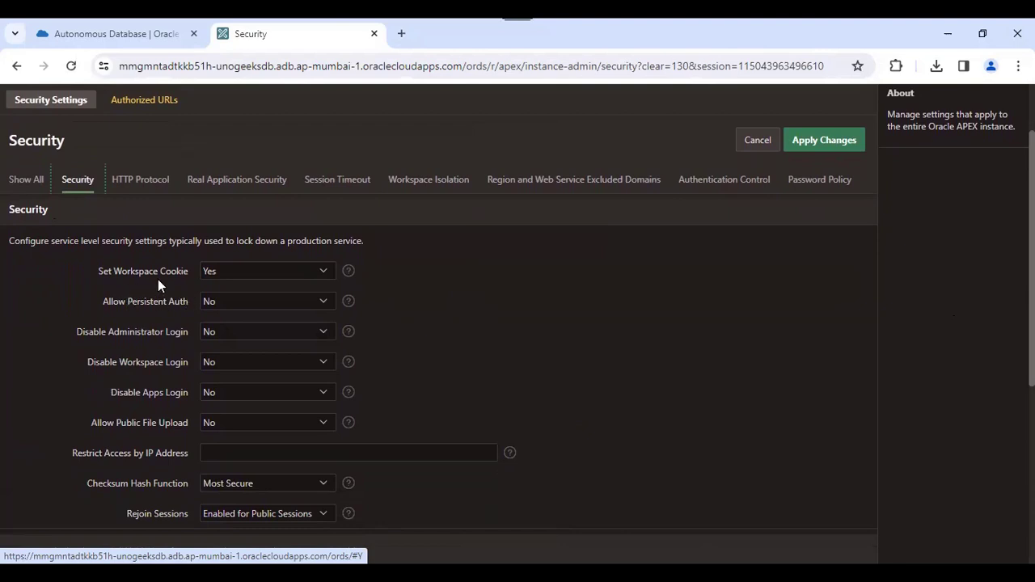
click(233, 270)
click(267, 272)
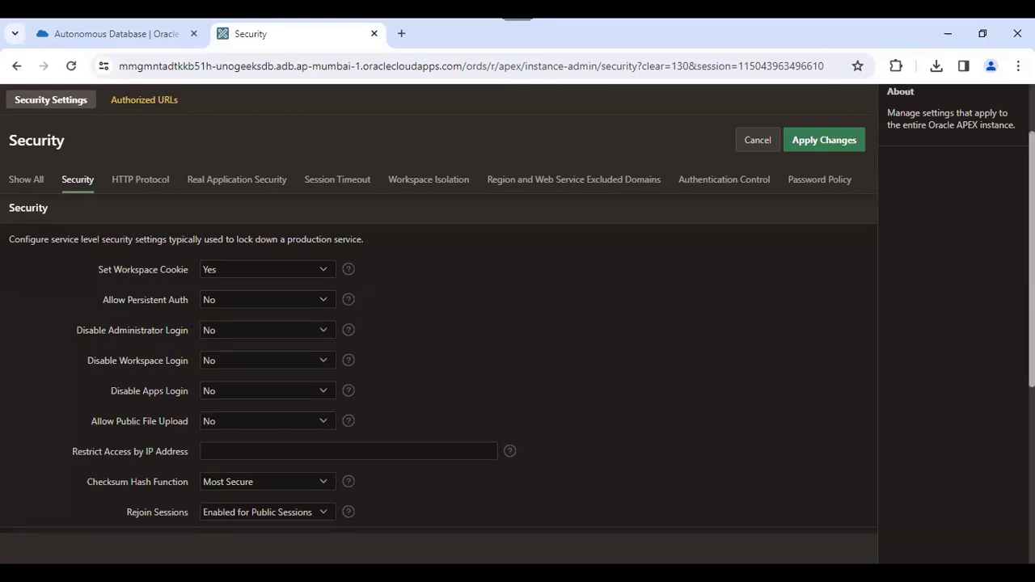
scroll(399, 322, down, 1)
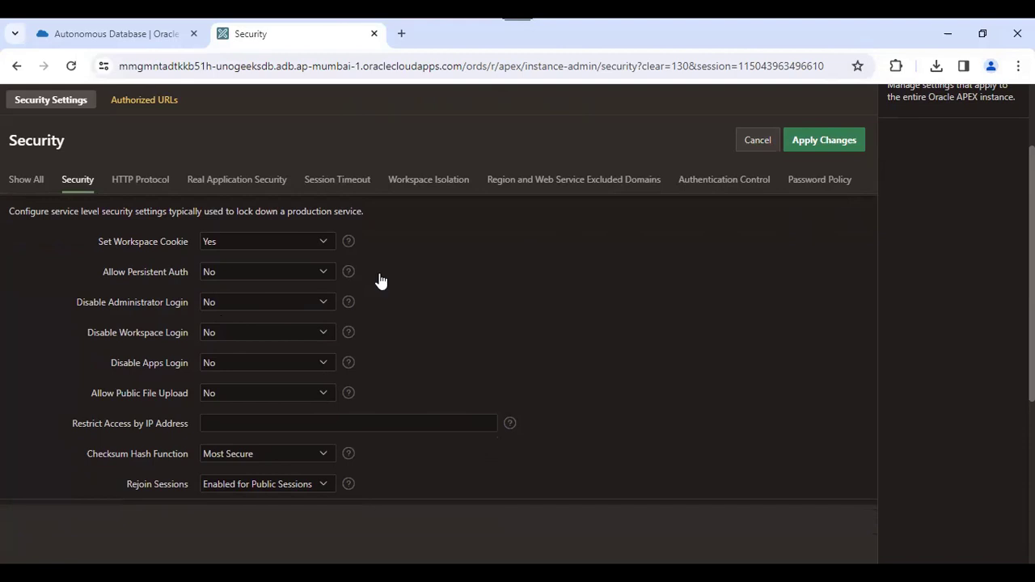
scroll(518, 340, down, 1)
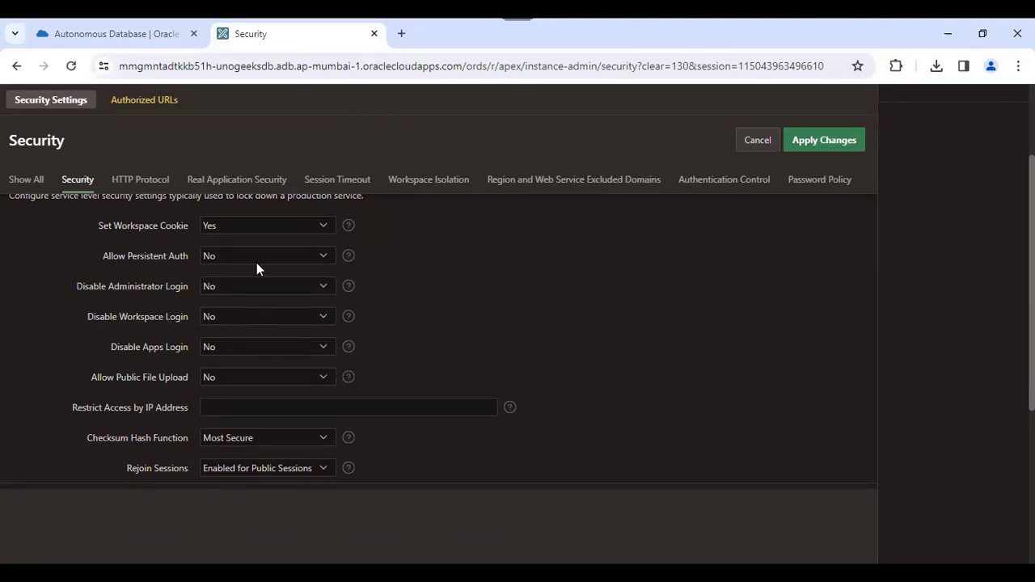
scroll(828, 301, up, 2)
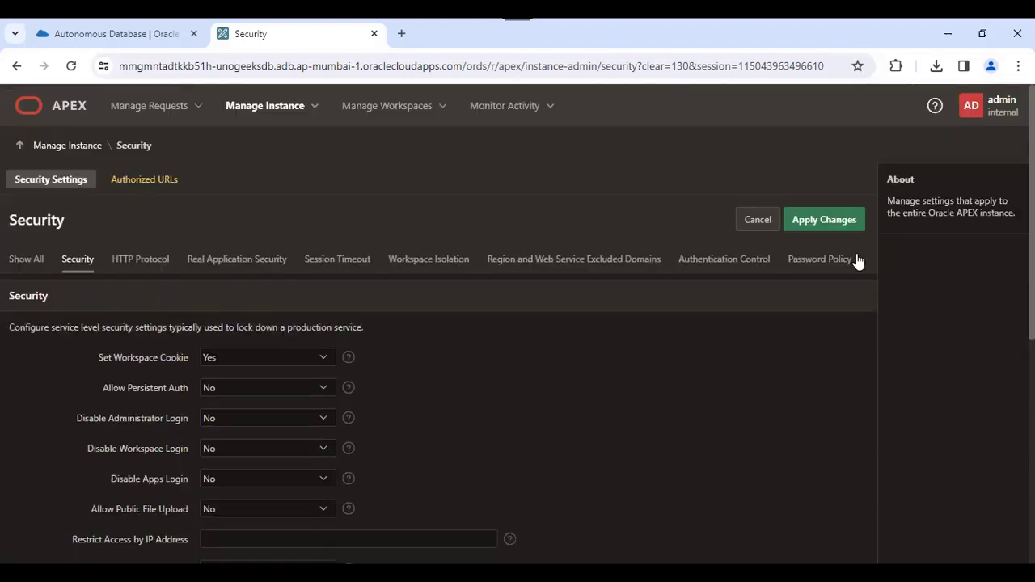
scroll(594, 328, down, 5)
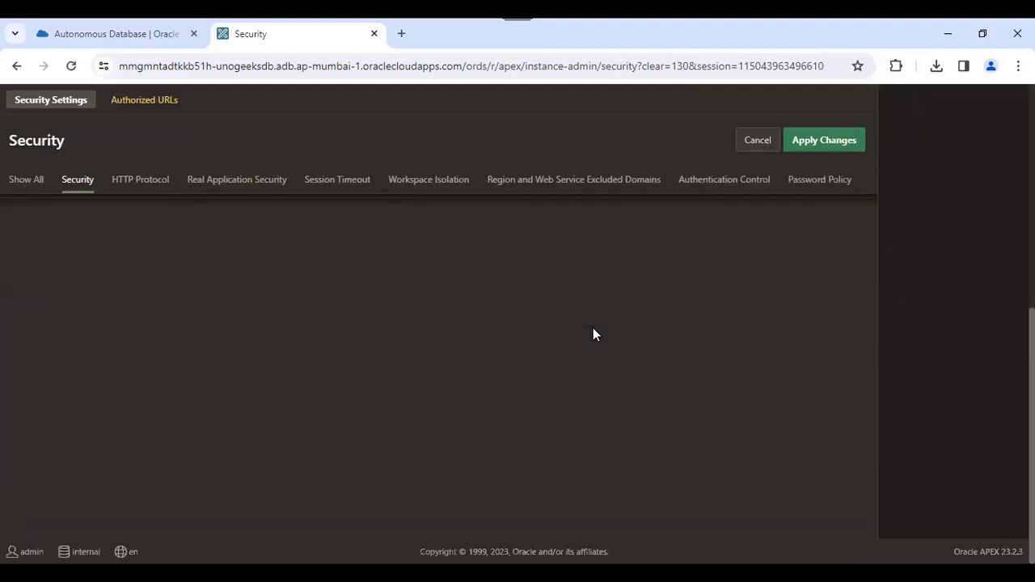
scroll(594, 328, up, 5)
scroll(518, 323, down, 2)
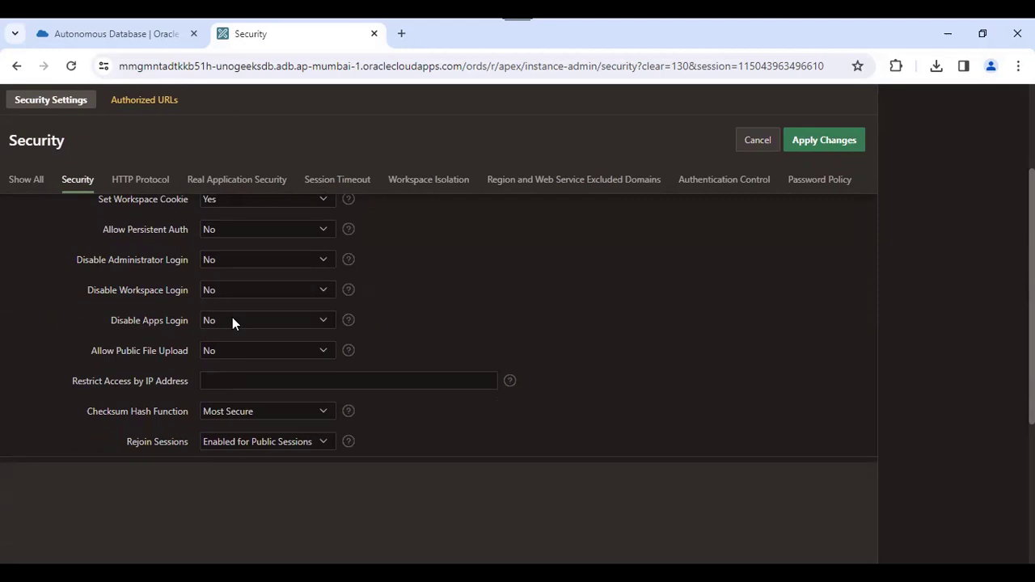
scroll(916, 288, up, 3)
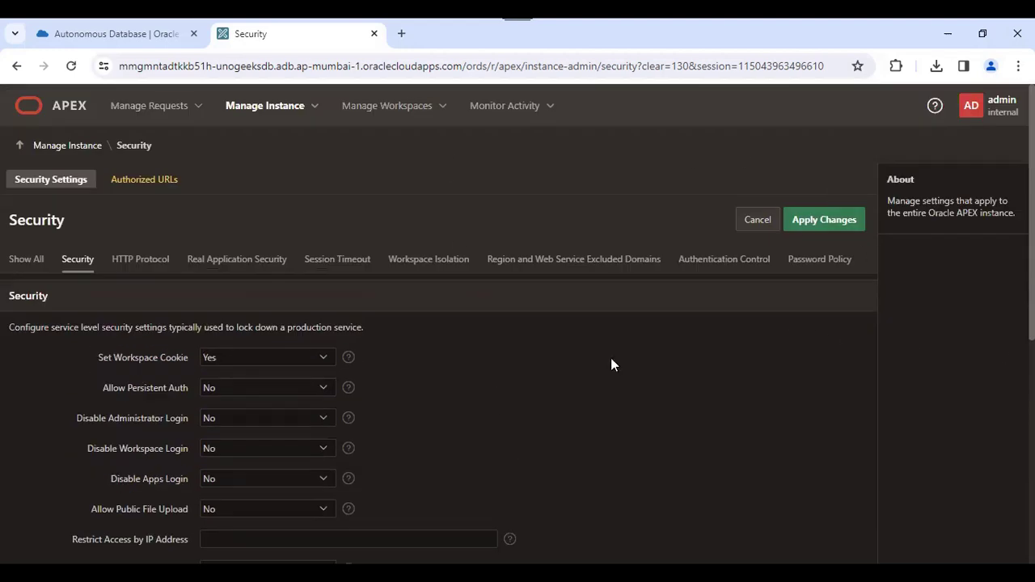
scroll(518, 316, down, 2)
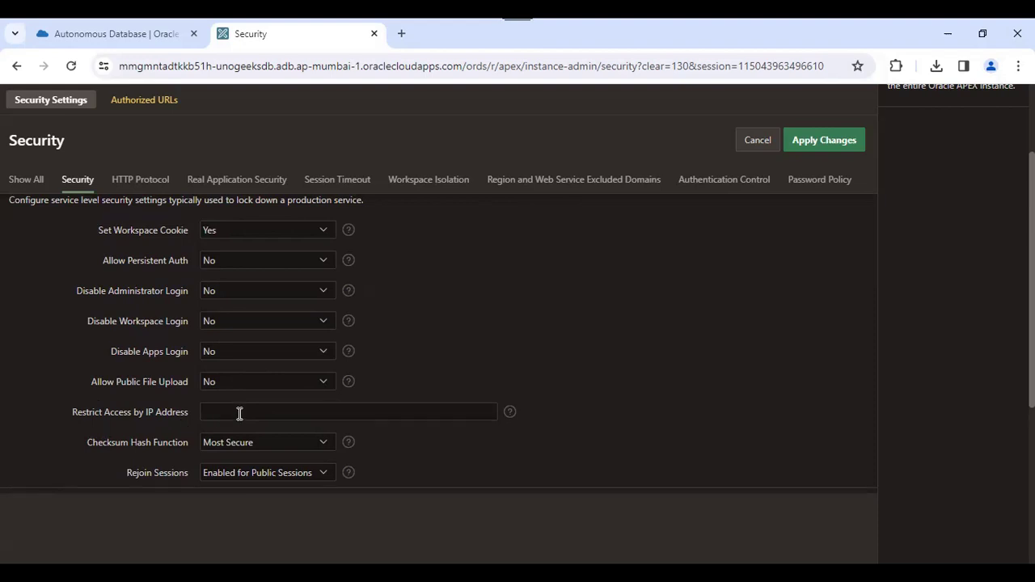
drag(1032, 307, 1032, 352)
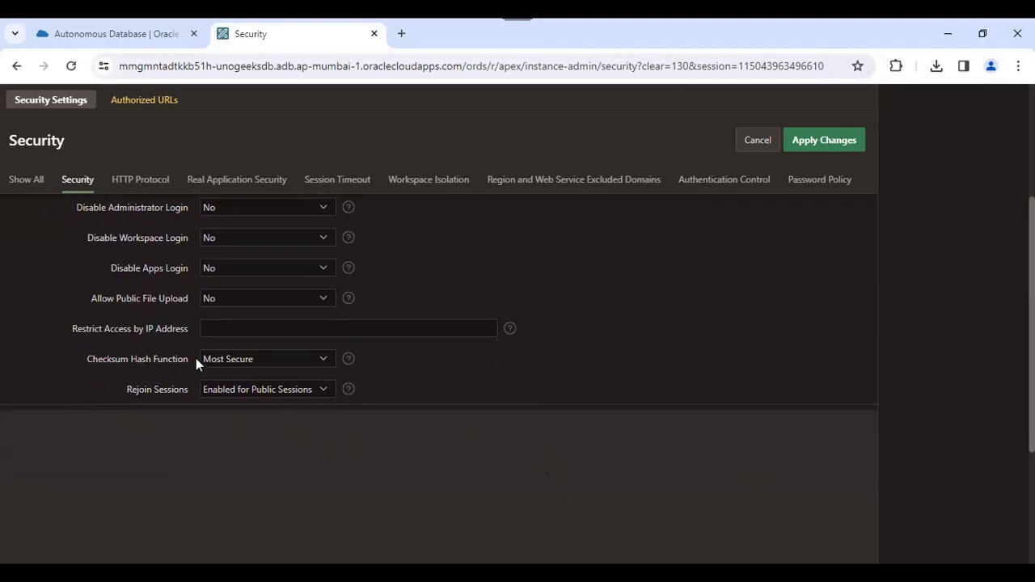
click(226, 358)
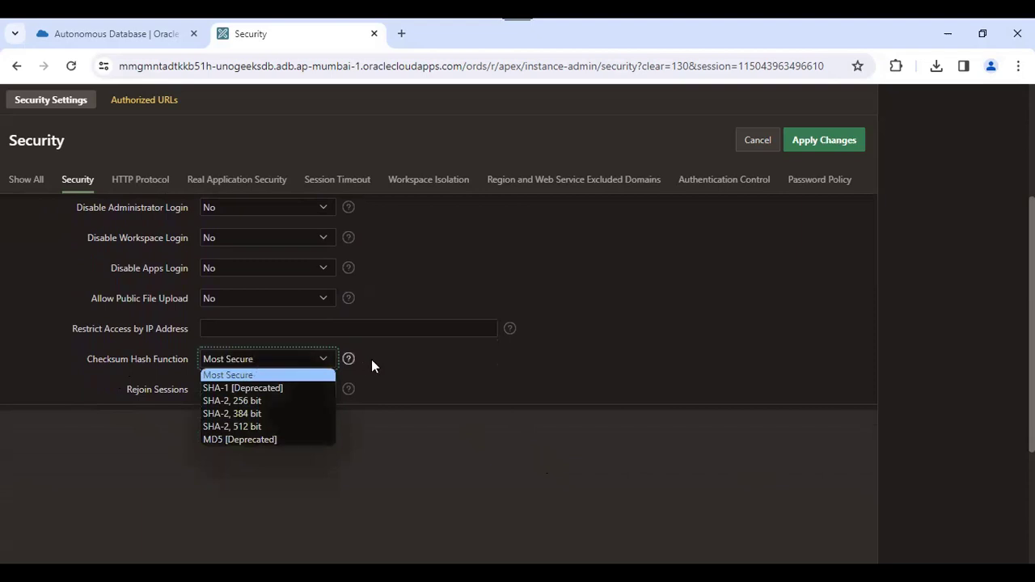
click(416, 366)
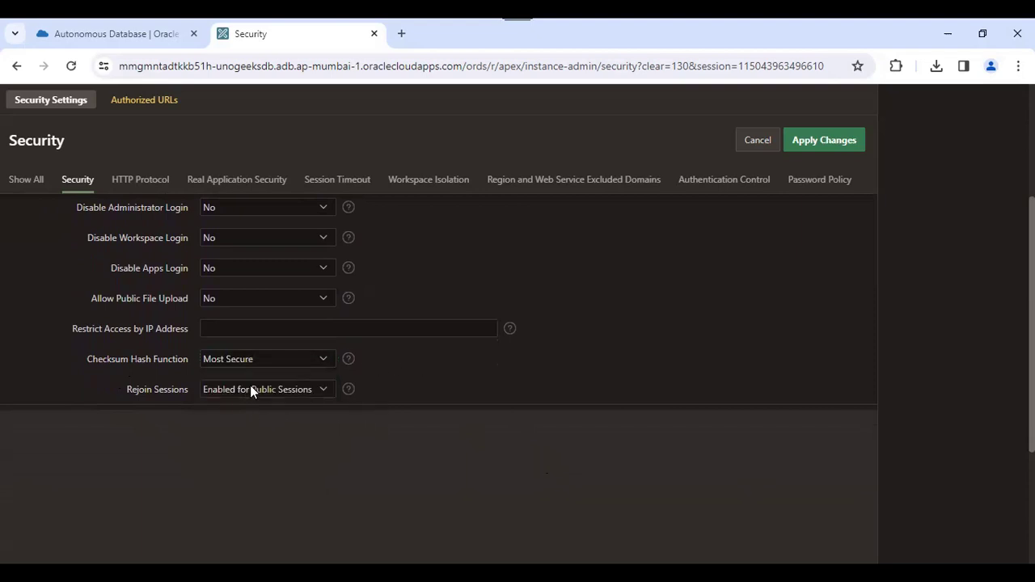
click(250, 389)
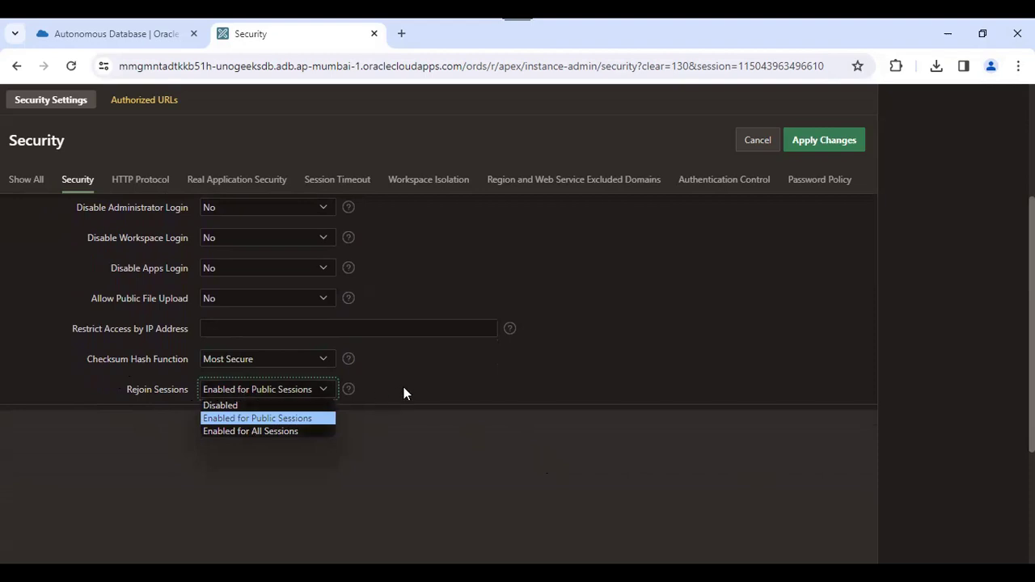
click(396, 406)
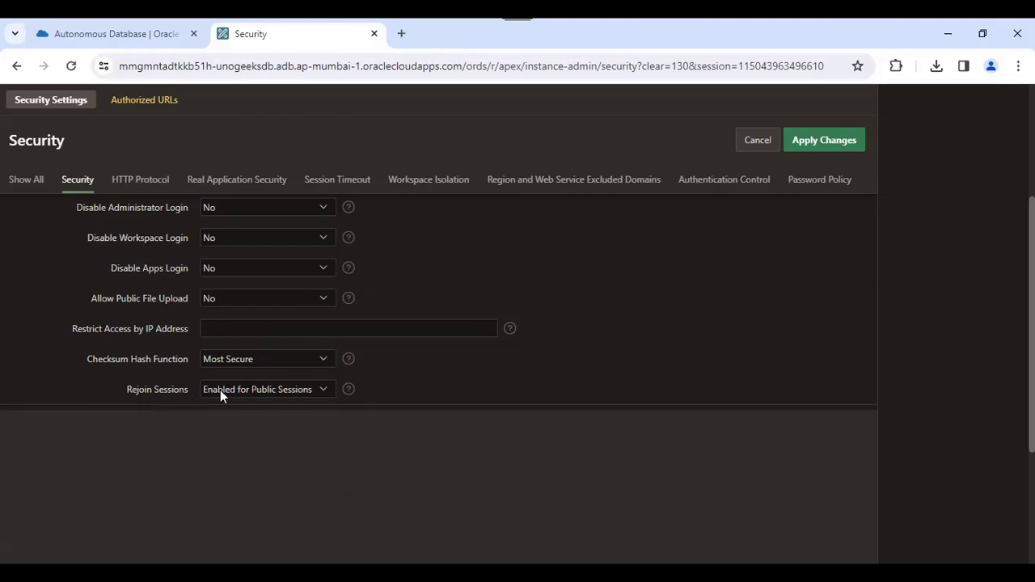
click(258, 392)
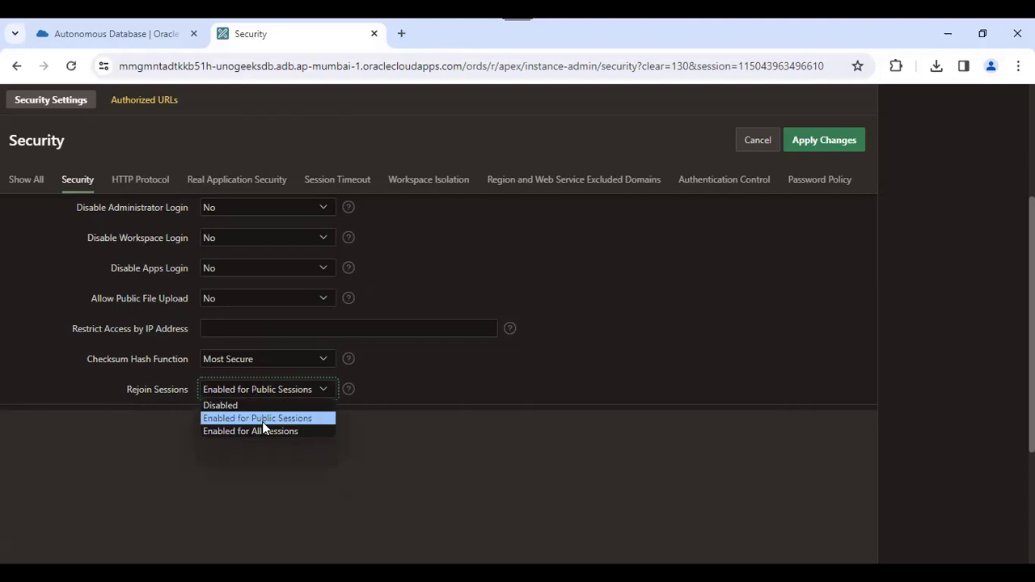
click(548, 399)
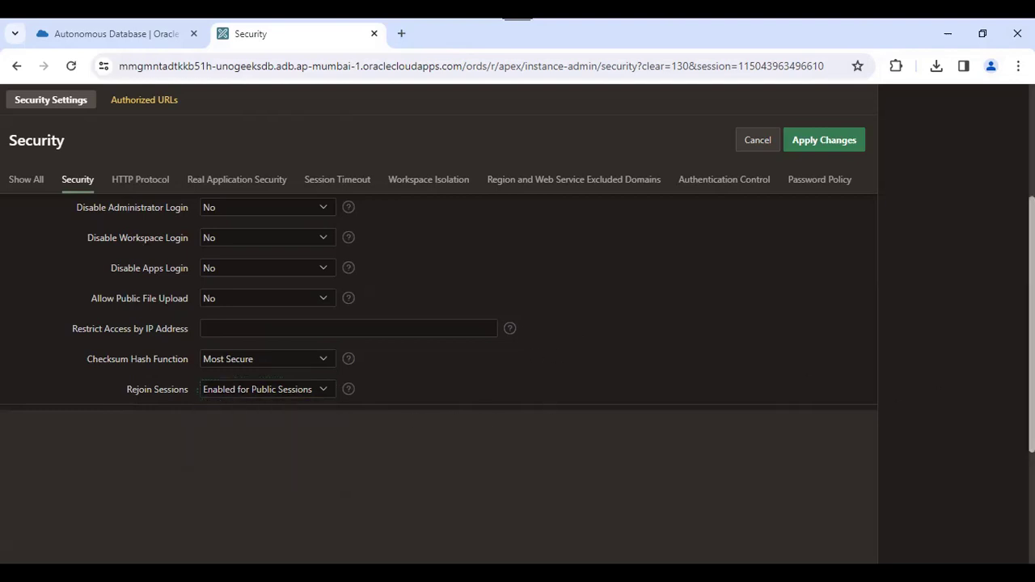
scroll(844, 361, up, 5)
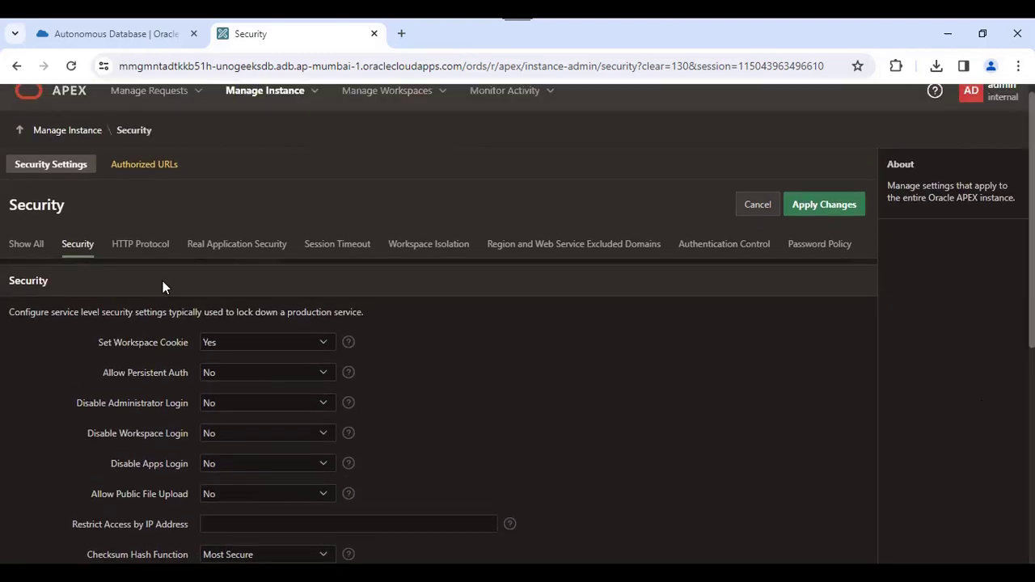
- Check HTTP Protocol with Require HTTPS left at Always, then view Real Application Security
click(146, 251)
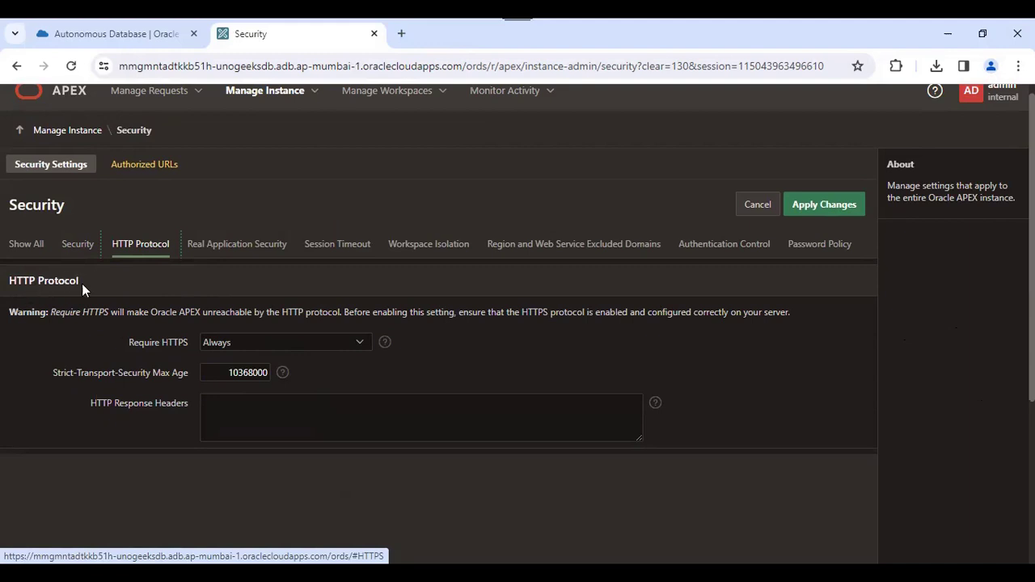
click(246, 343)
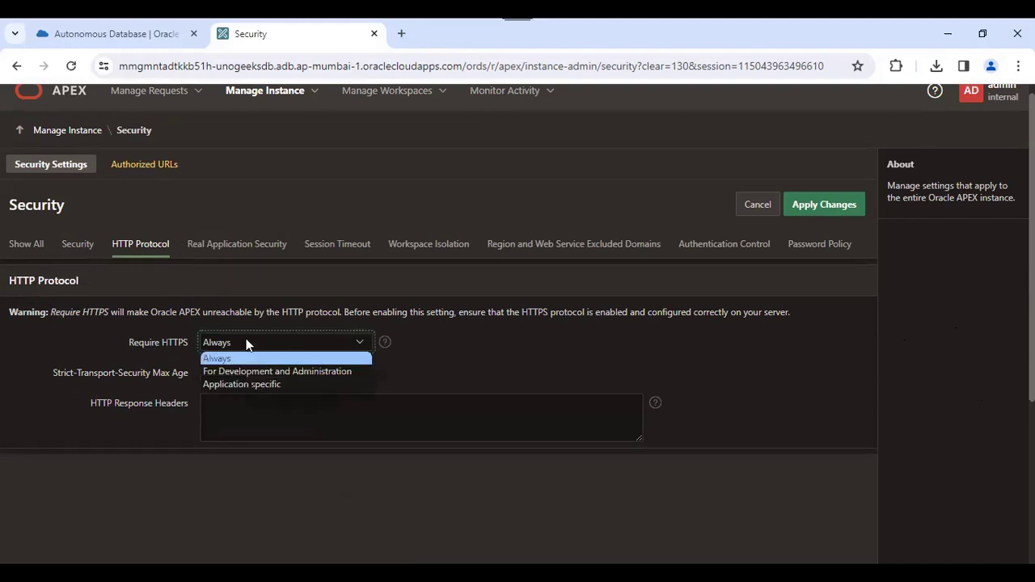
click(247, 343)
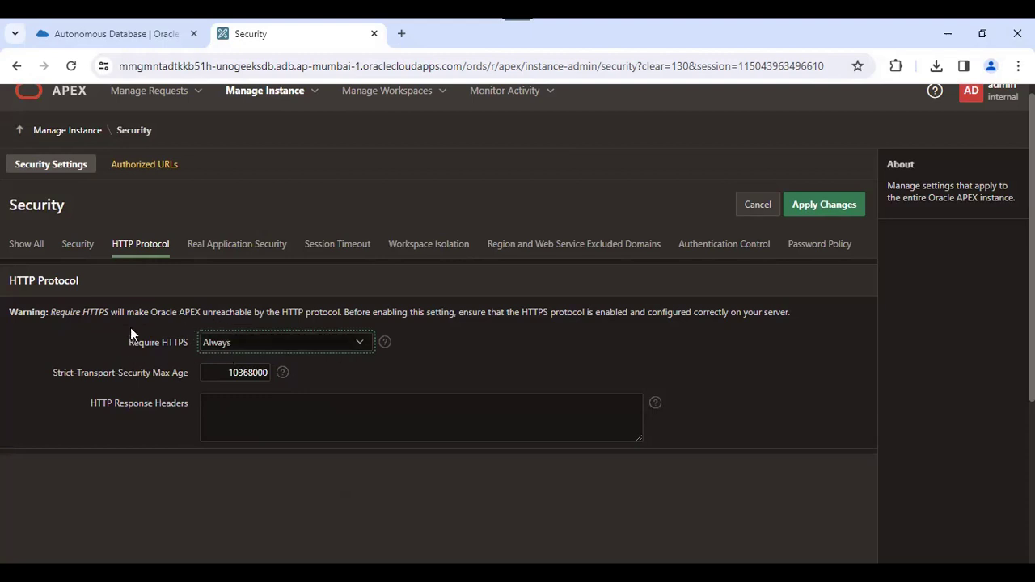
scroll(481, 226, up, 1)
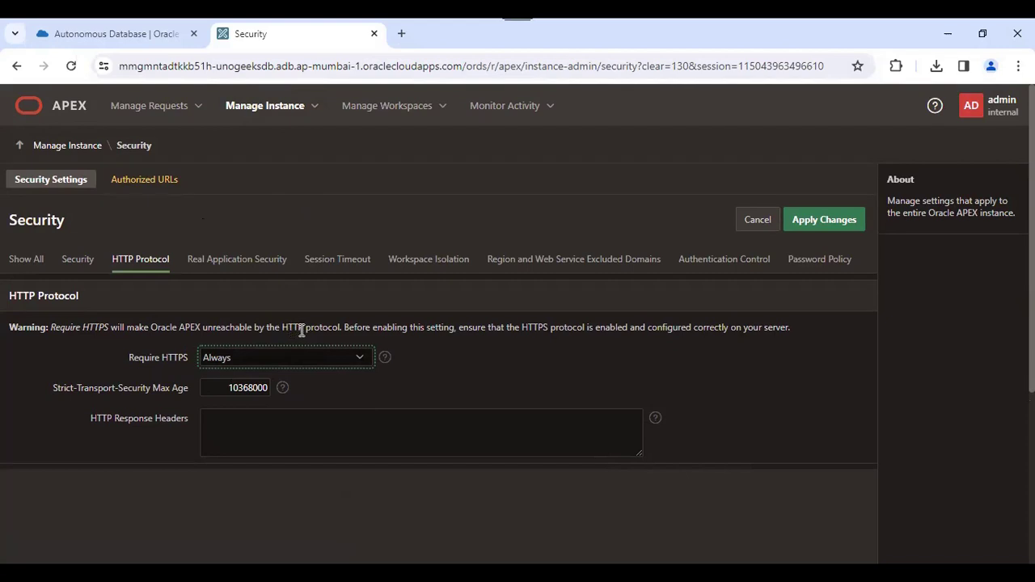
click(489, 345)
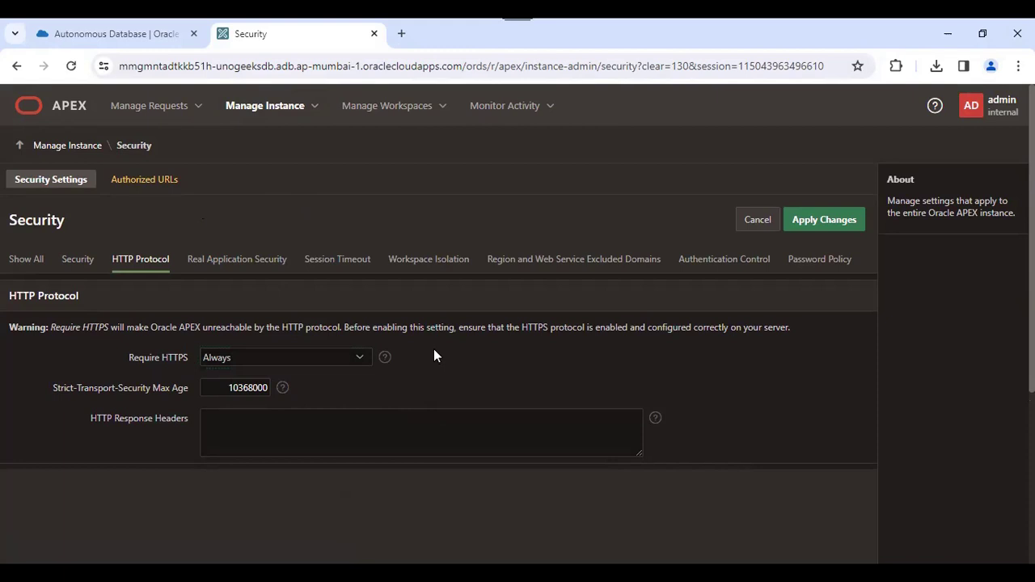
click(254, 269)
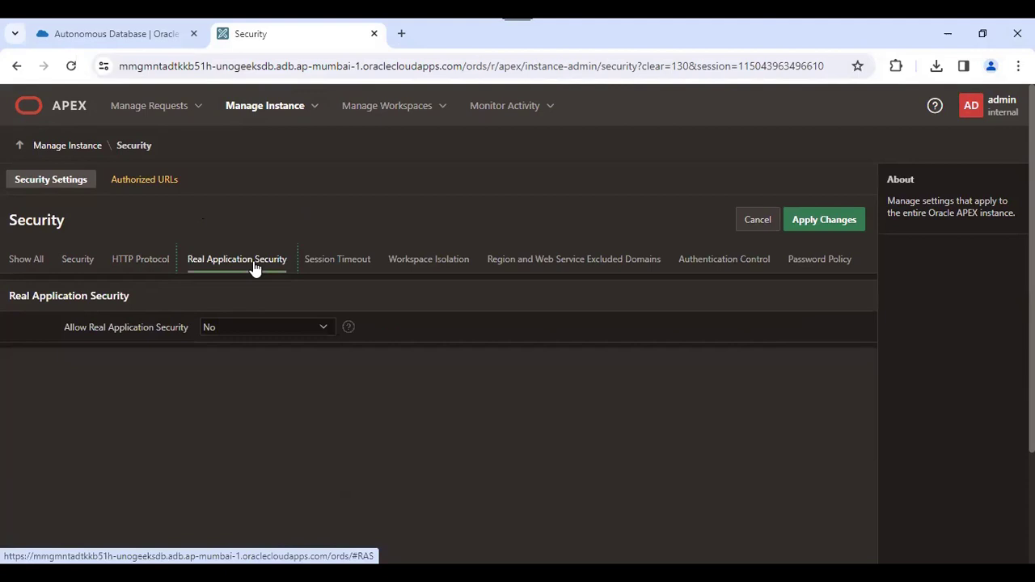
- Set Maximum Session Length to 10 Hours (36000 seconds) on the Session Timeout tab
click(341, 260)
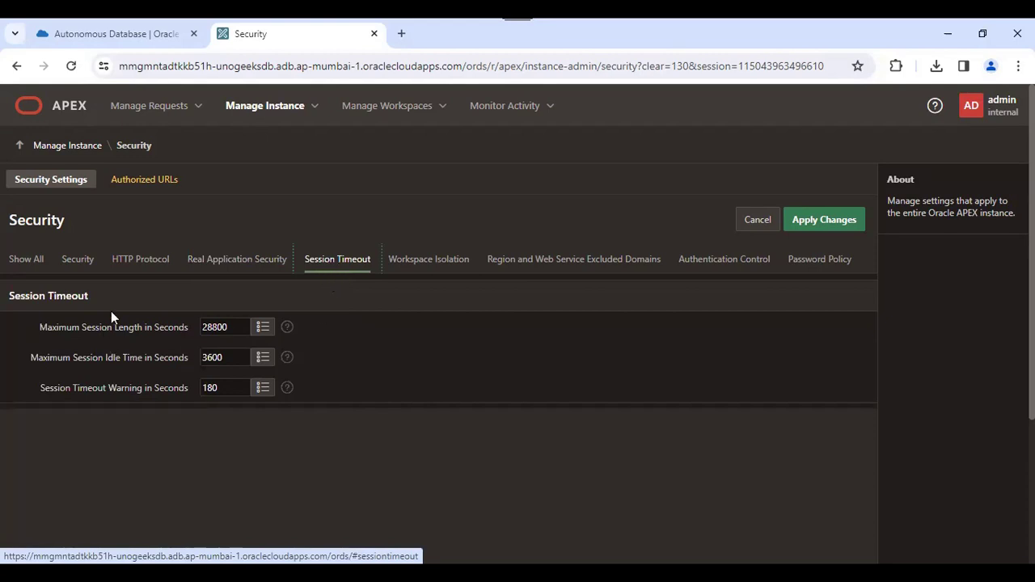
click(264, 335)
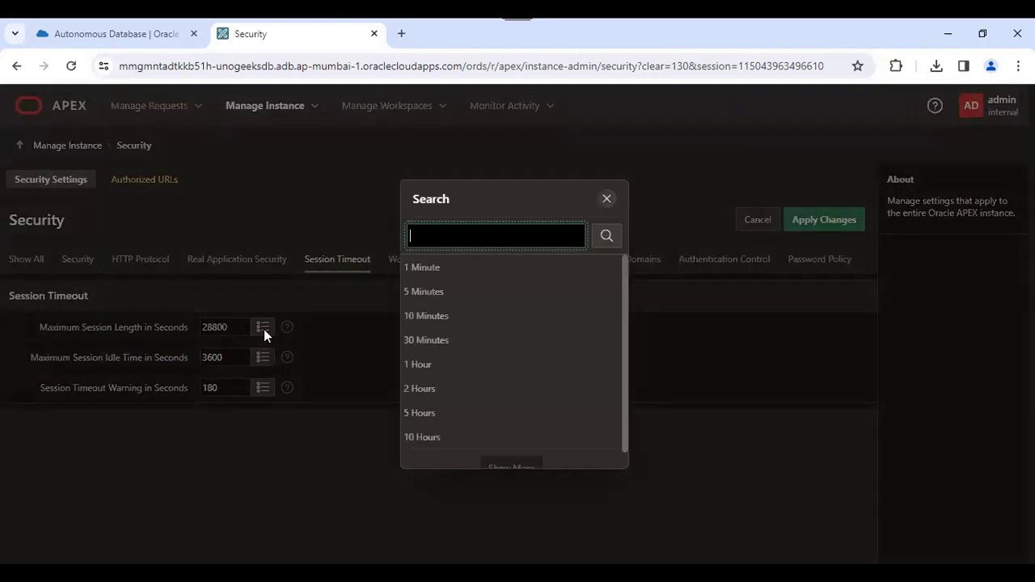
scroll(526, 400, down, 1)
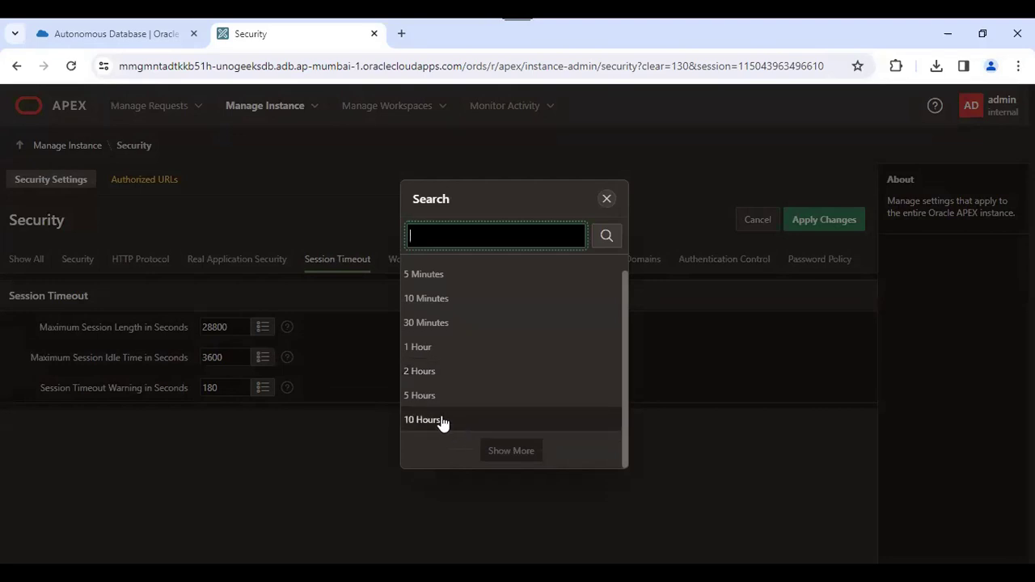
click(442, 419)
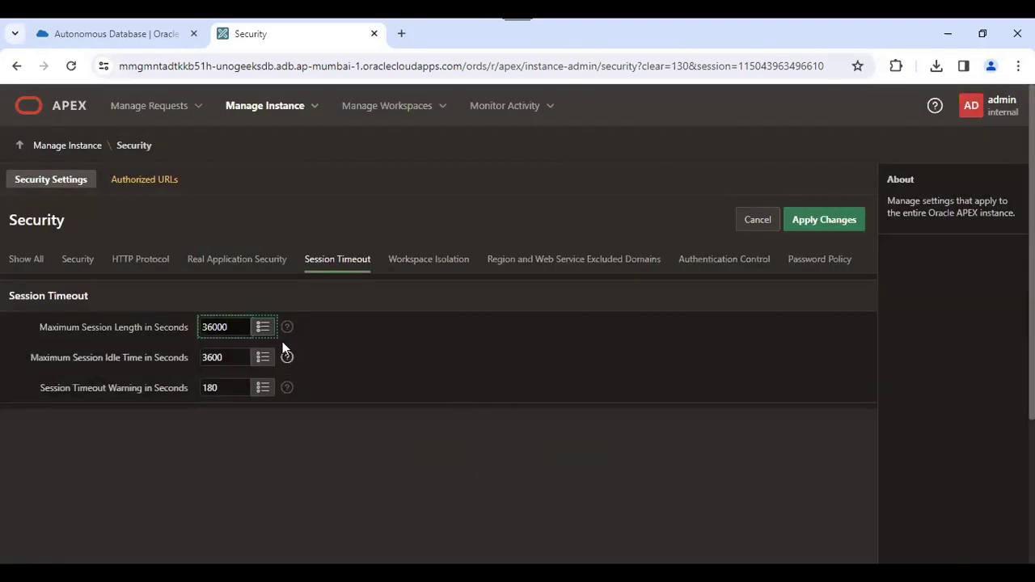
click(264, 328)
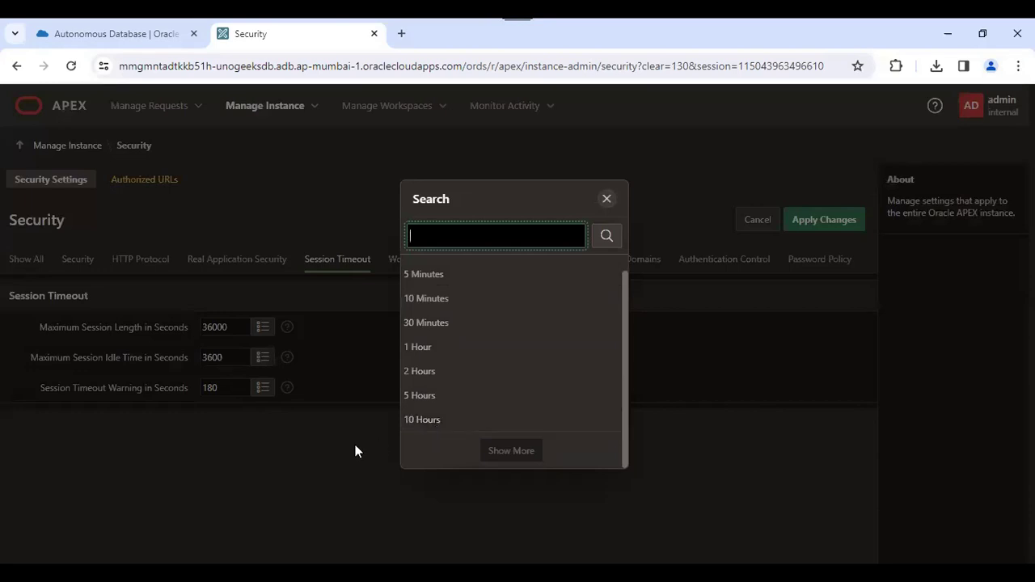
click(607, 199)
- Leave Maximum Session Idle Time at 3600 seconds and review the timeout warning setting
click(272, 358)
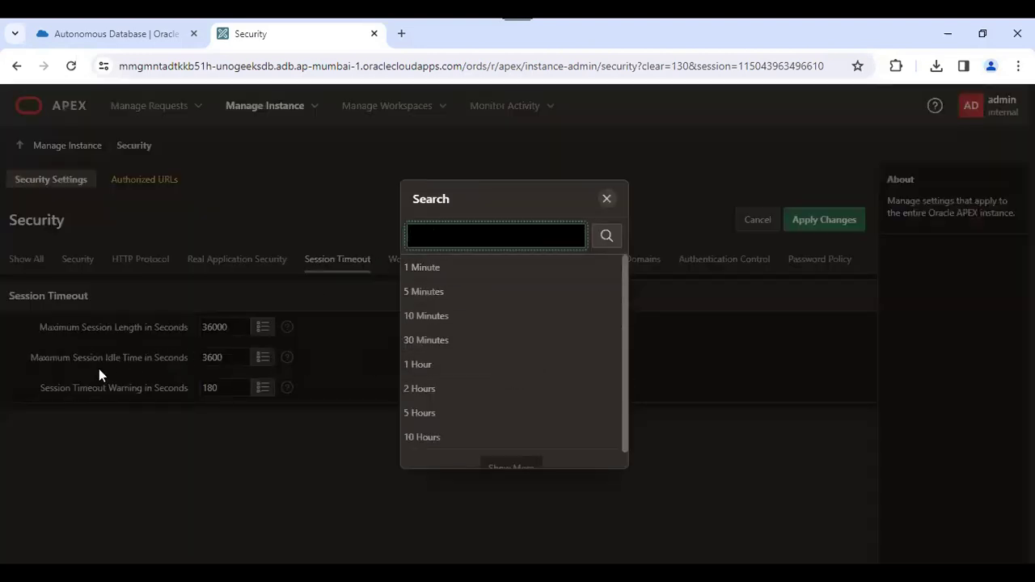
click(607, 199)
click(405, 377)
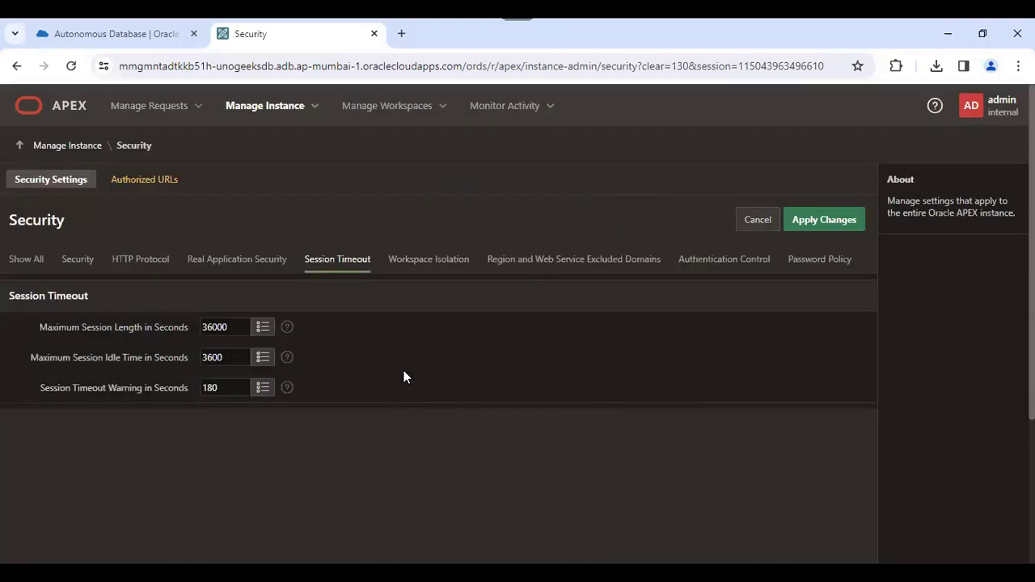
double_click(225, 358)
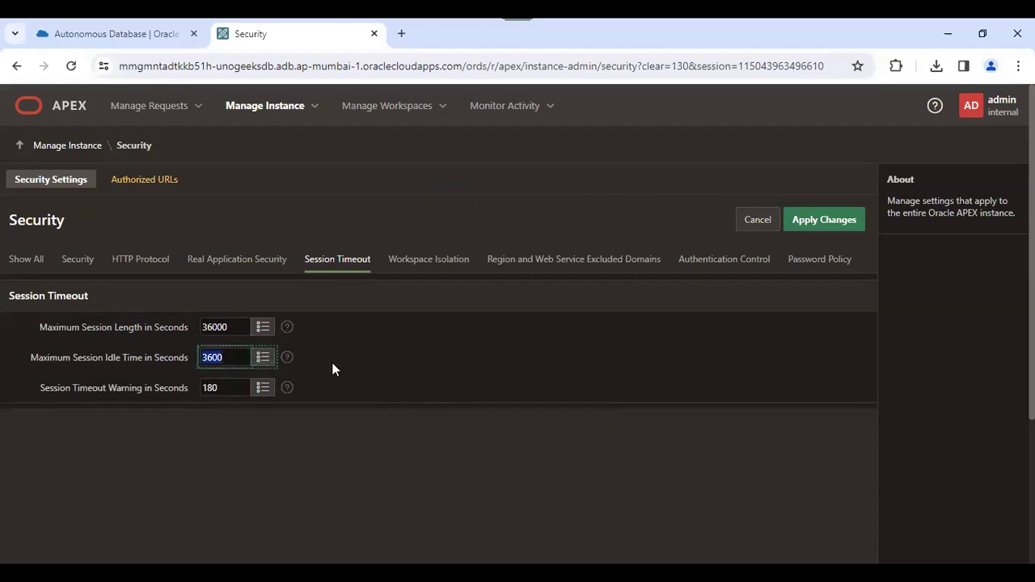
click(263, 358)
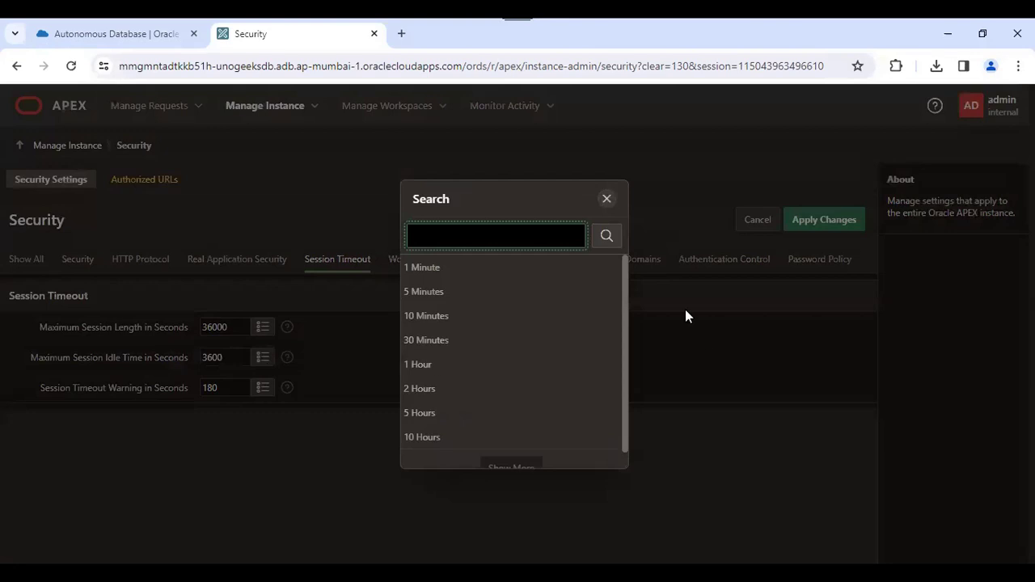
scroll(522, 370, down, 1)
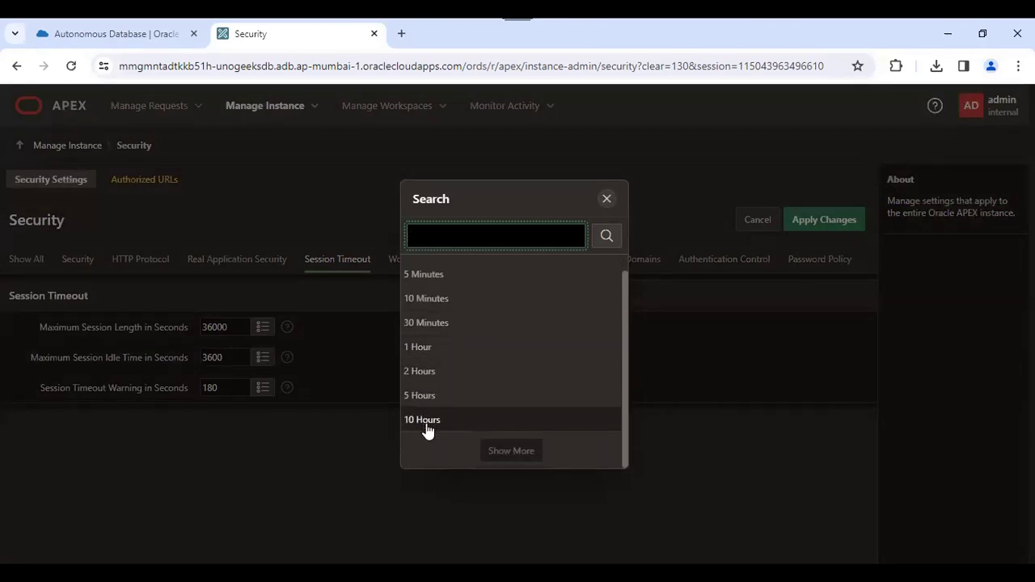
click(609, 200)
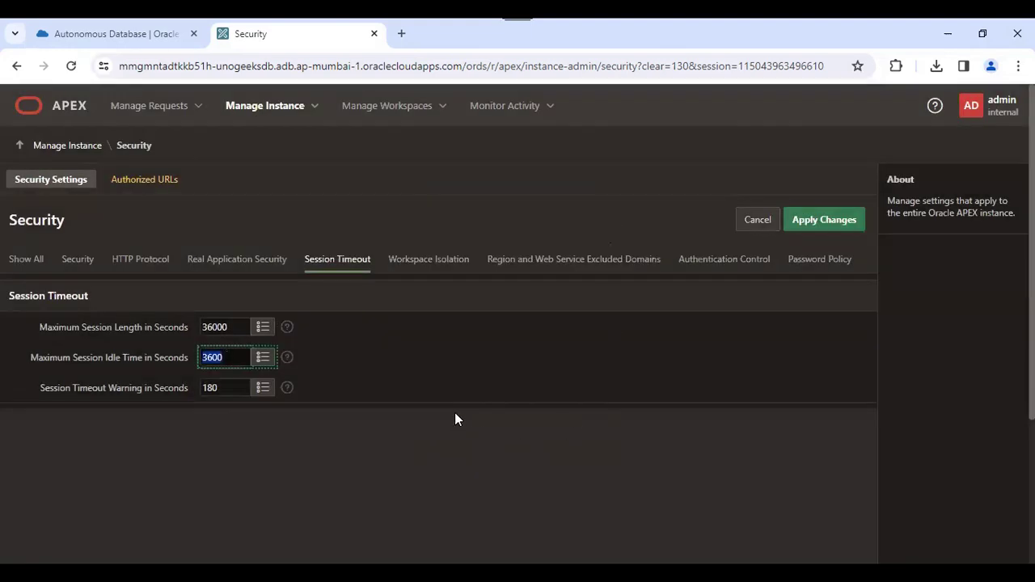
drag(39, 388, 184, 388)
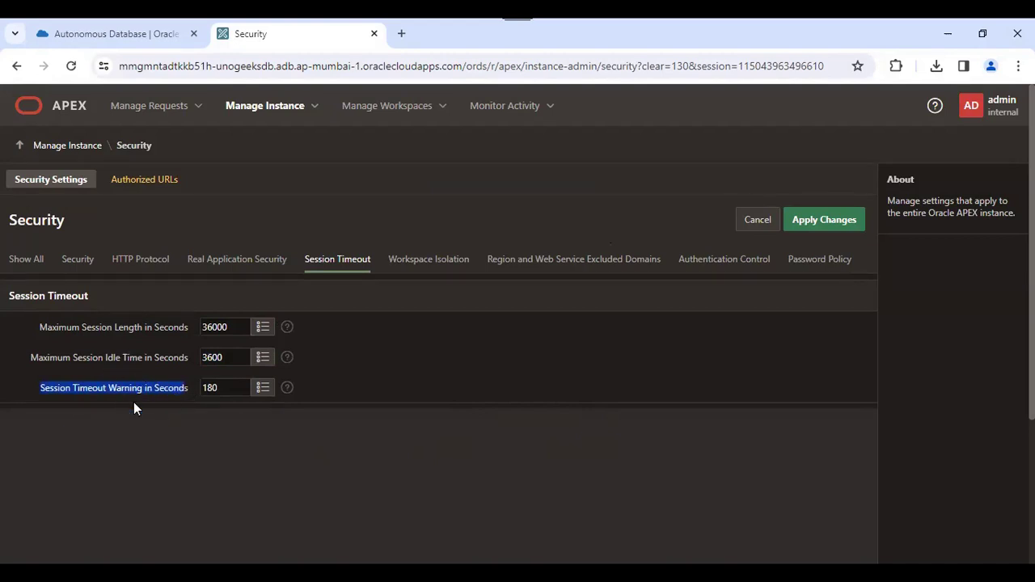
click(355, 399)
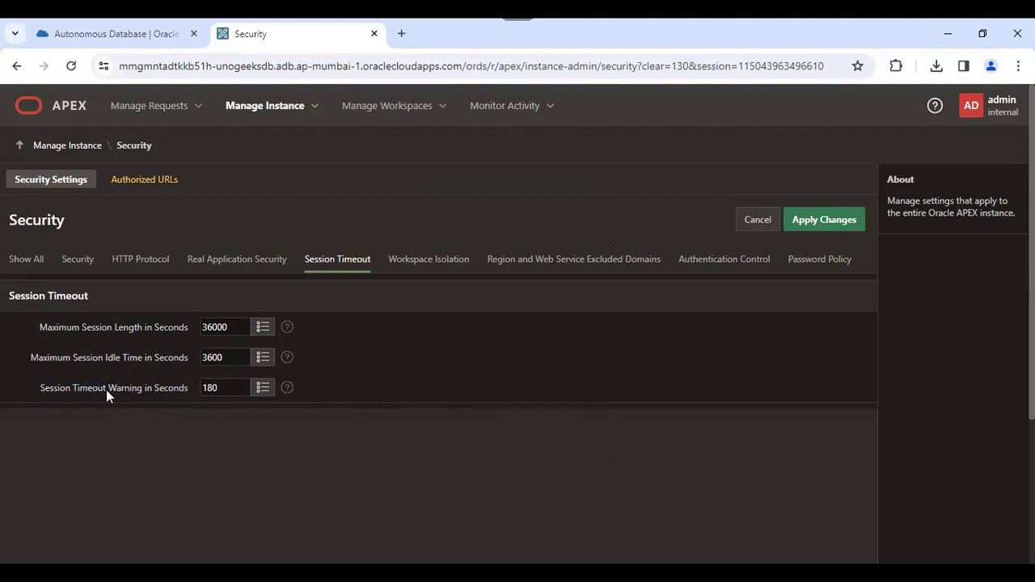
click(439, 265)
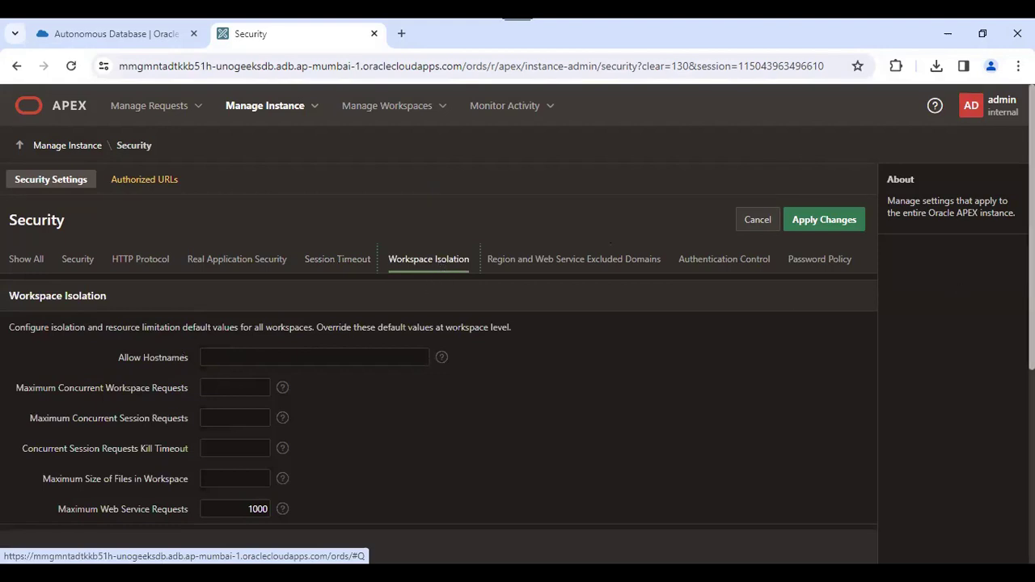
scroll(564, 307, down, 1)
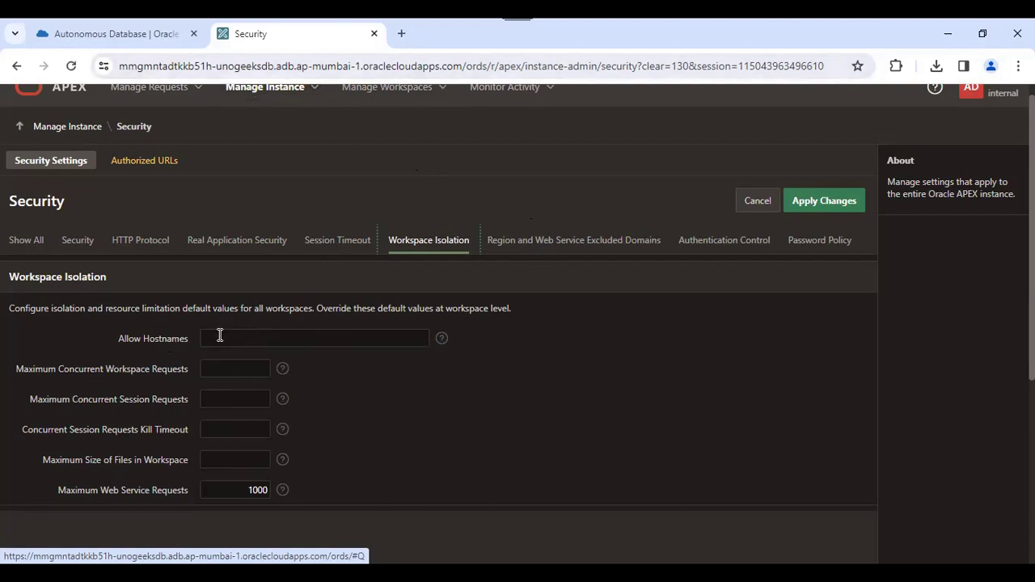
click(254, 343)
click(353, 399)
scroll(518, 324, down, 1)
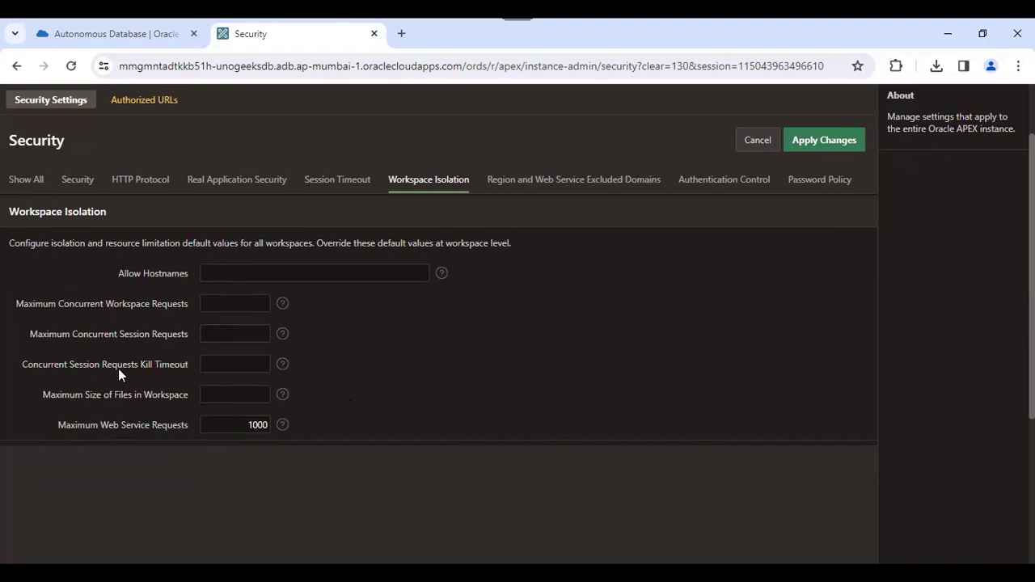
click(242, 427)
drag(249, 426, 283, 431)
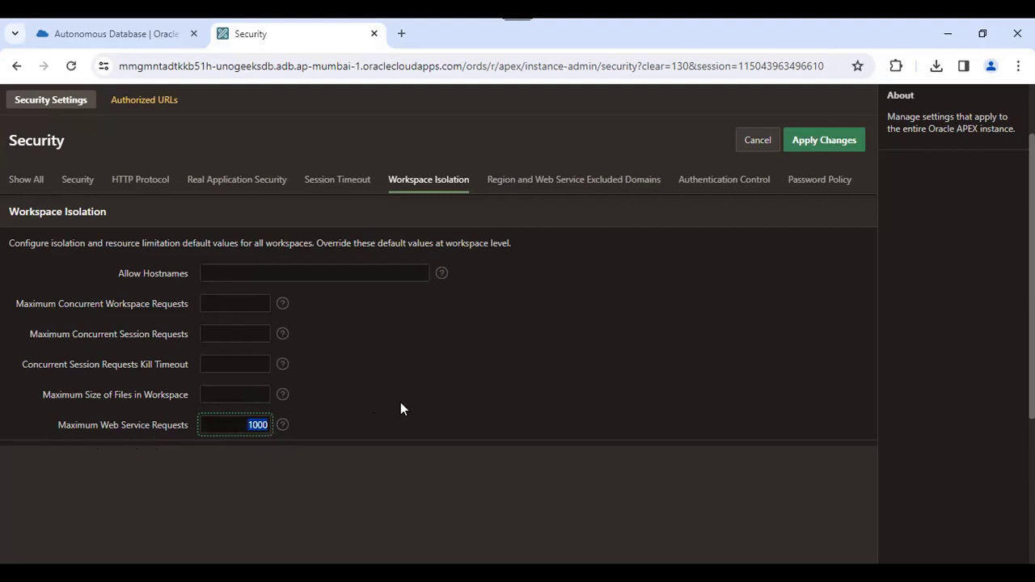
click(546, 192)
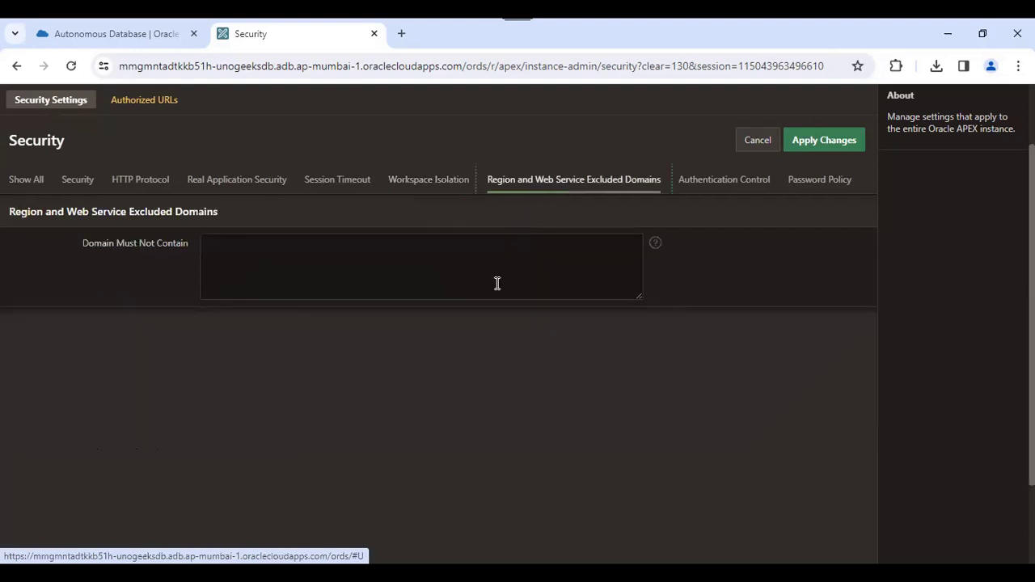
drag(1031, 324, 1031, 264)
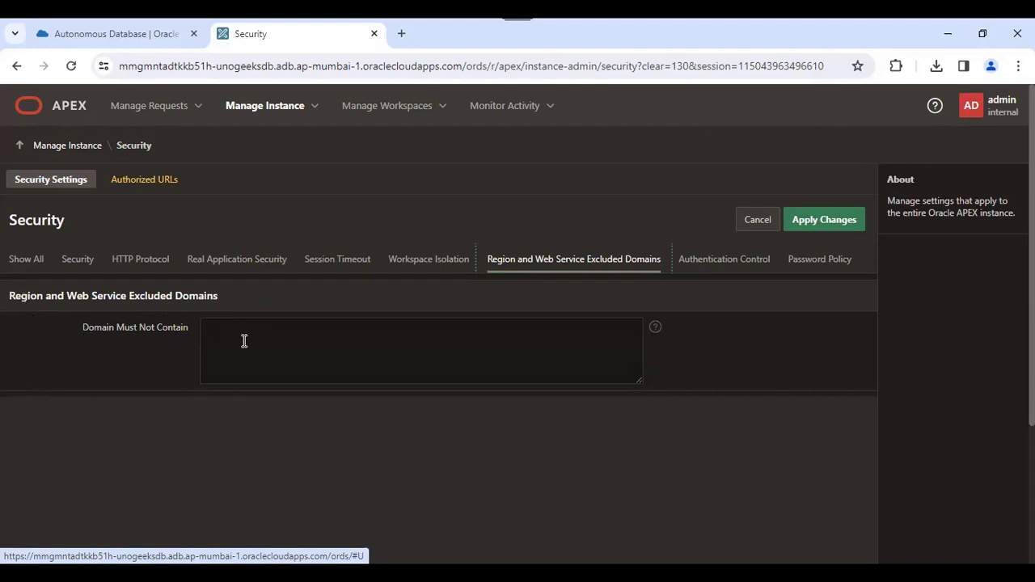
- Review Authentication Control: 5-second failed-login delay by Username and Client IP Address
click(717, 263)
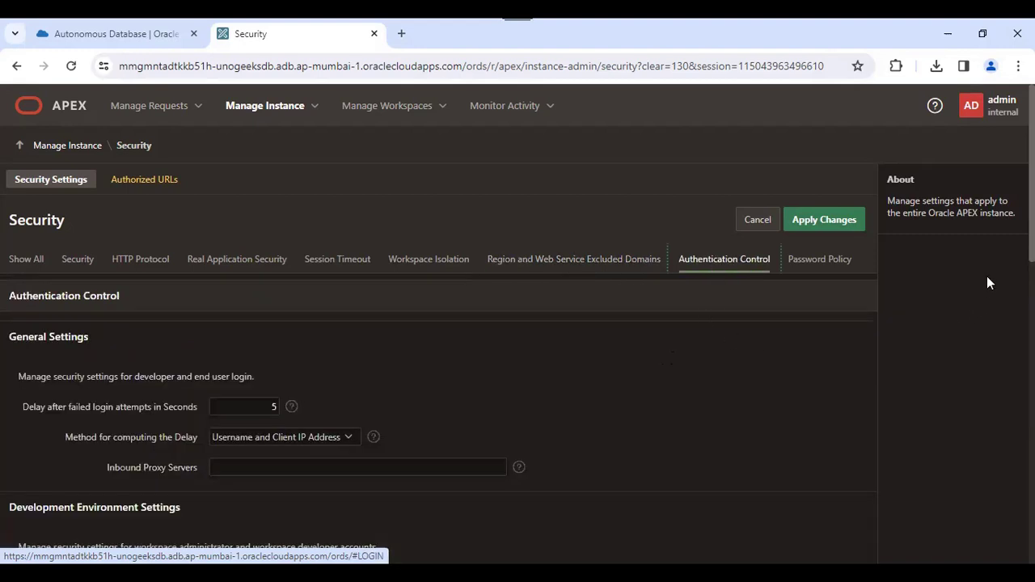
scroll(437, 364, down, 6)
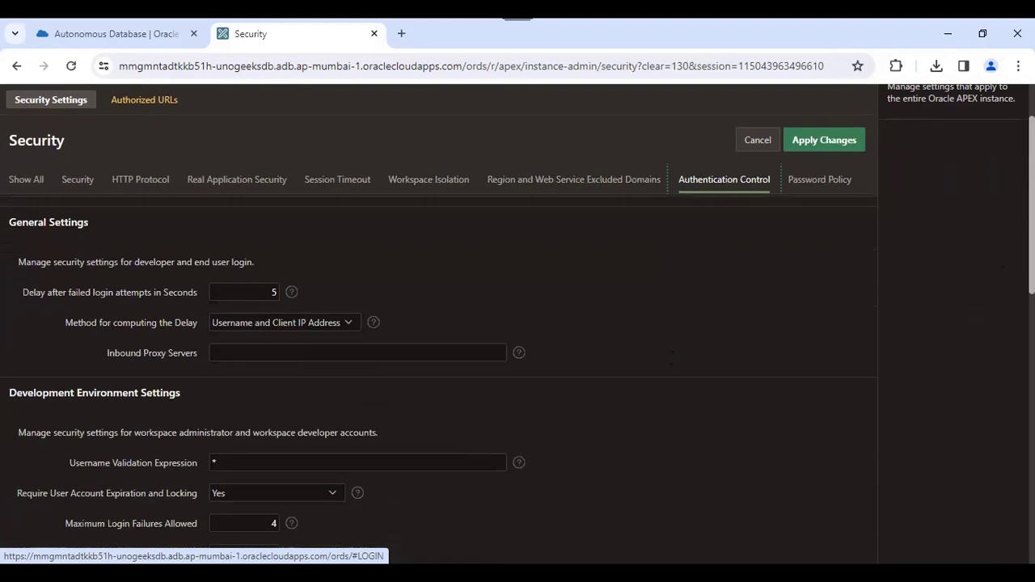
scroll(436, 364, up, 6)
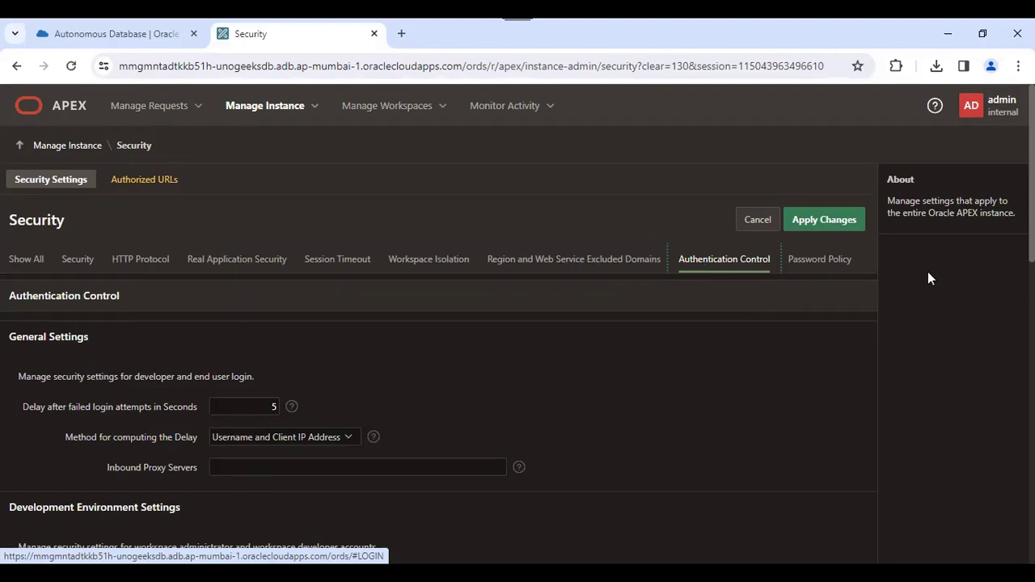
click(989, 113)
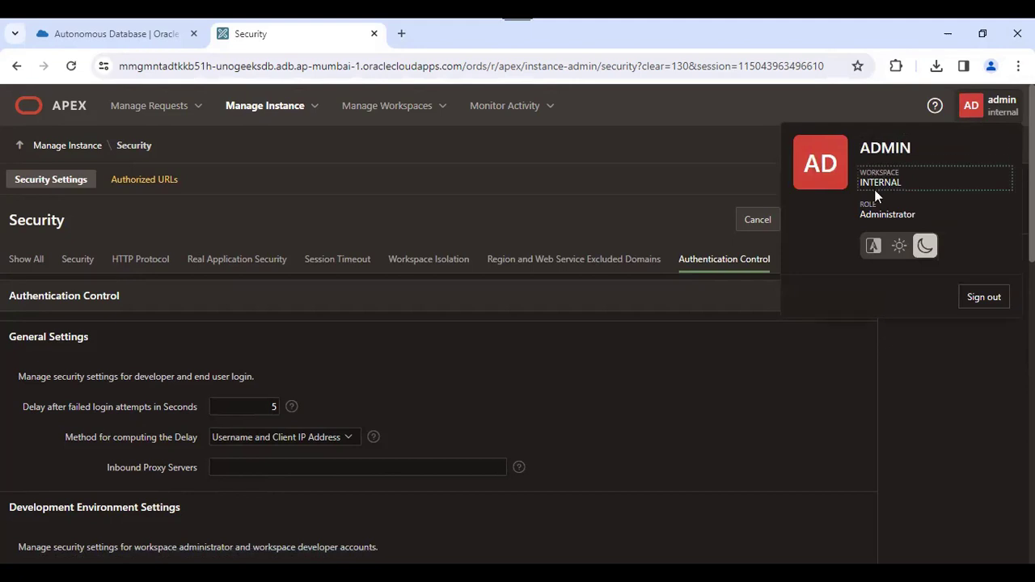
click(942, 369)
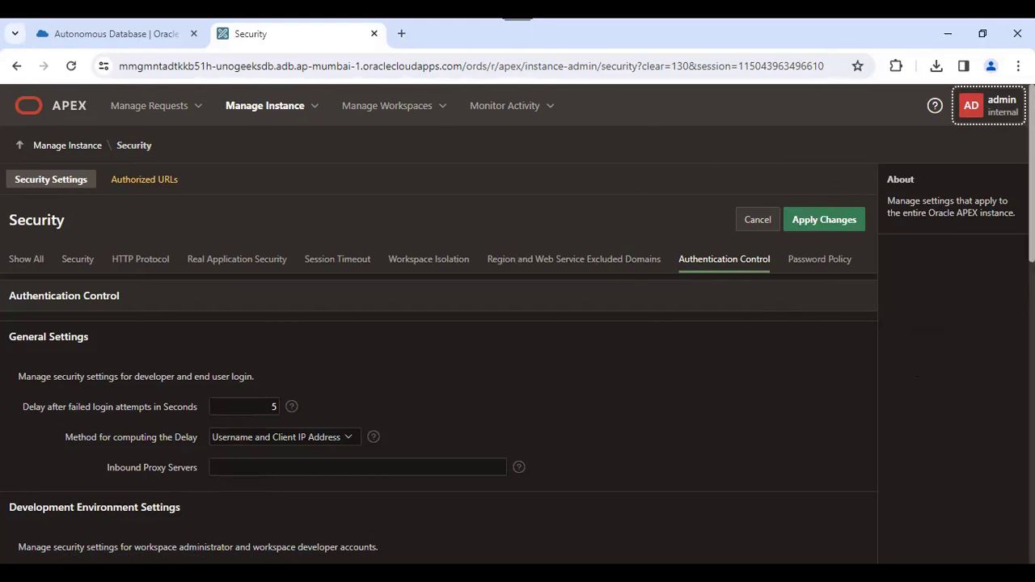
scroll(437, 364, down, 5)
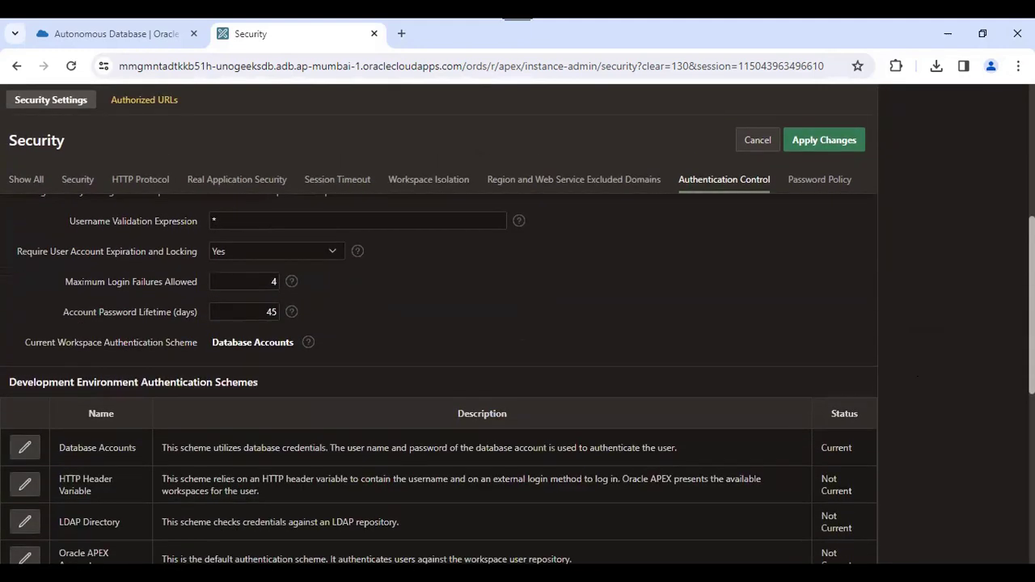
scroll(437, 364, down, 2)
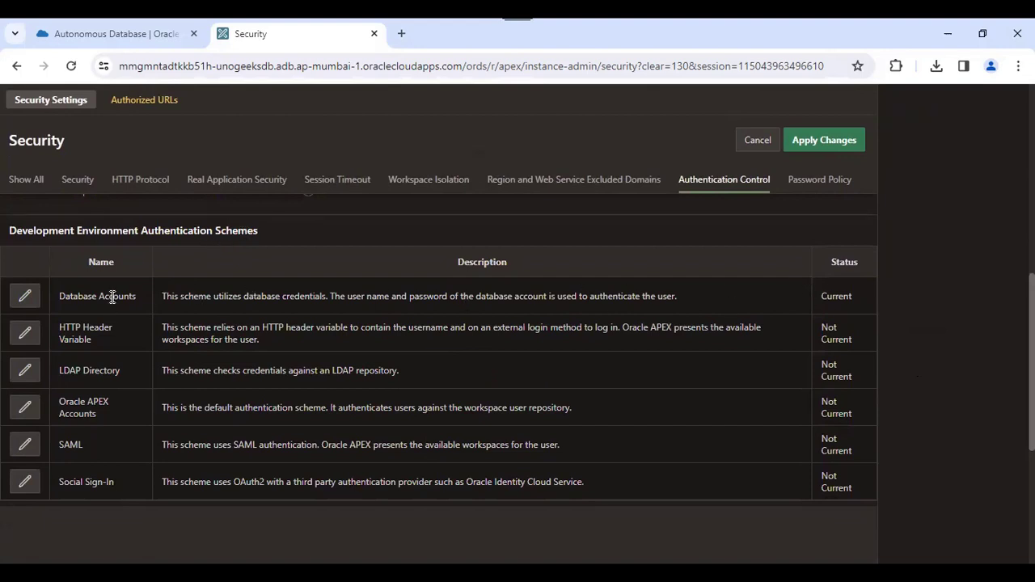
click(111, 34)
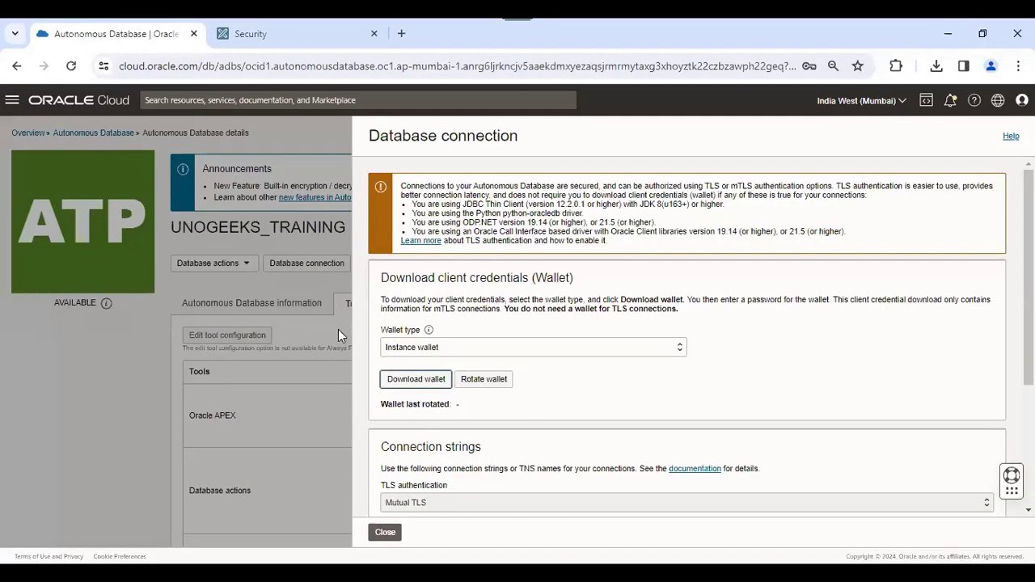
click(277, 33)
scroll(954, 235, up, 5)
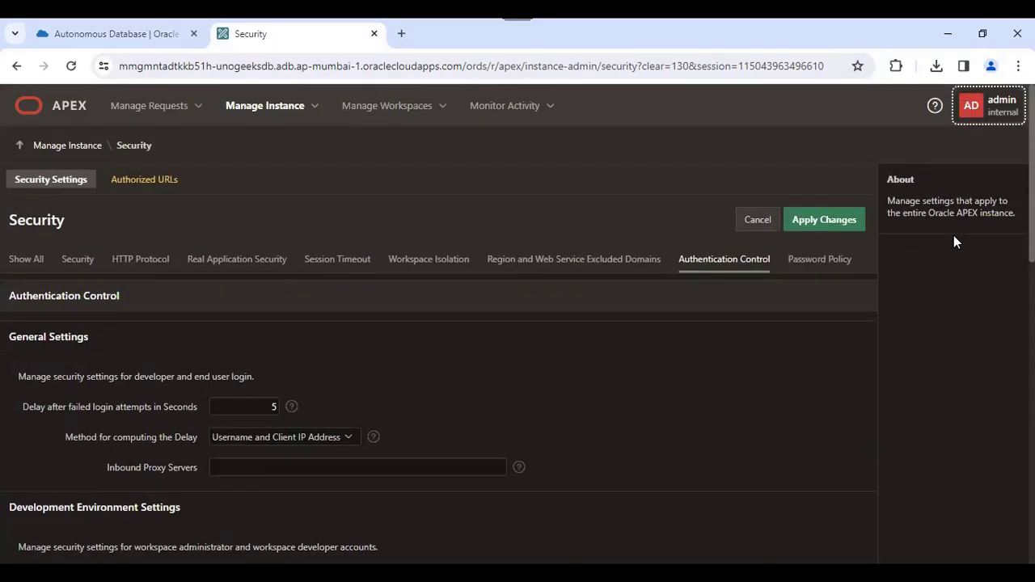
scroll(952, 241, down, 10)
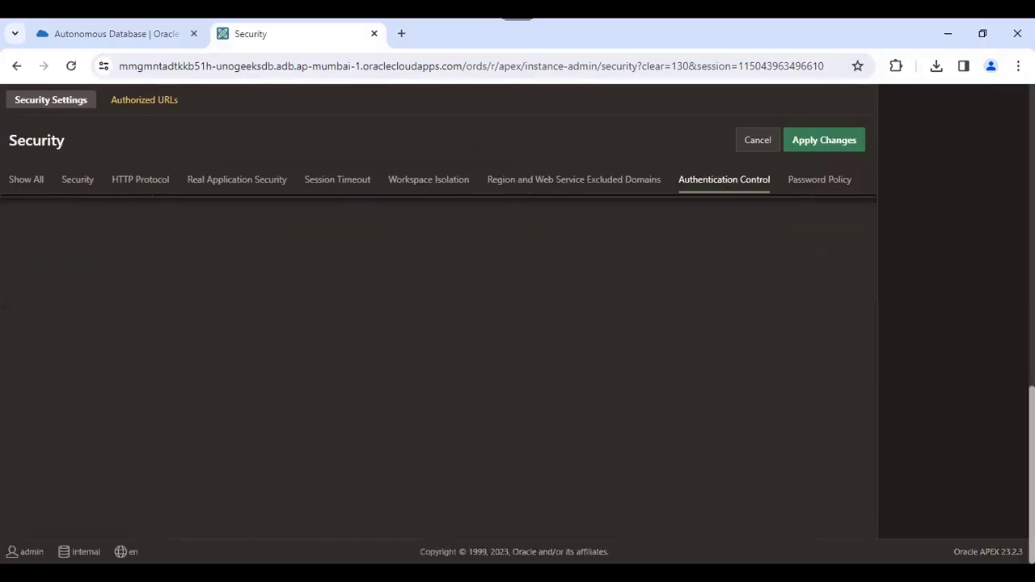
scroll(437, 340, up, 4)
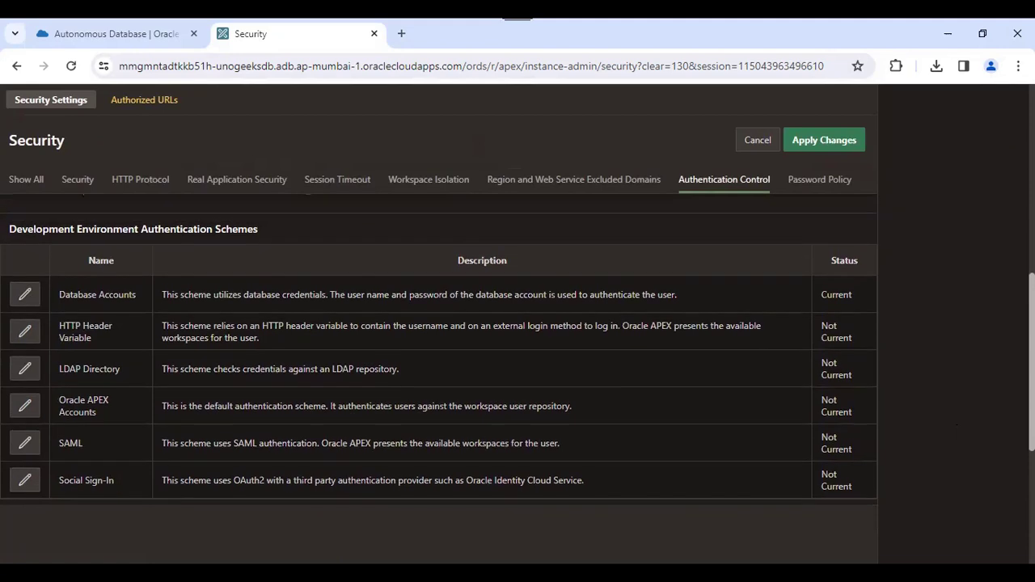
scroll(439, 340, down, 1)
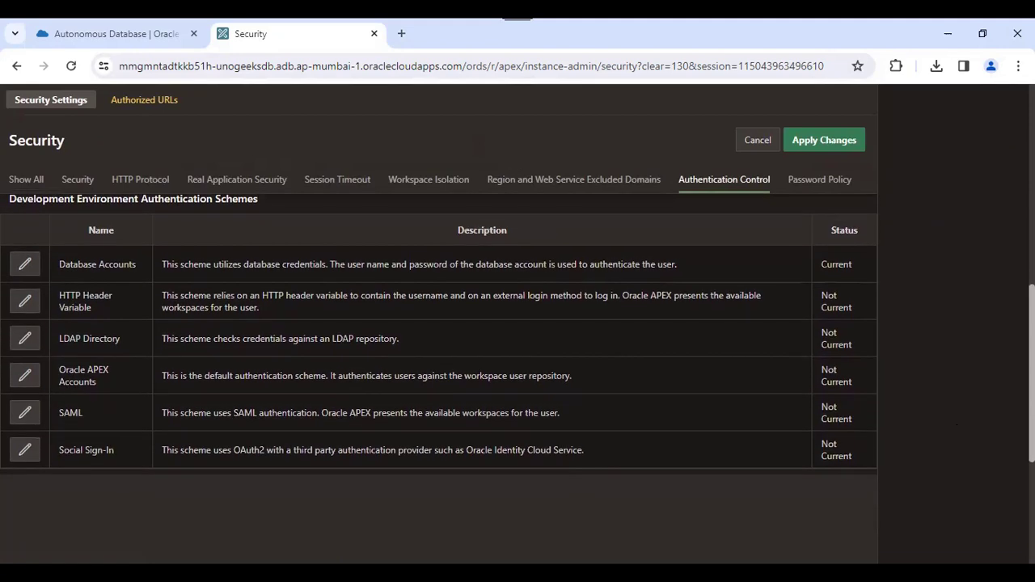
scroll(439, 323, up, 10)
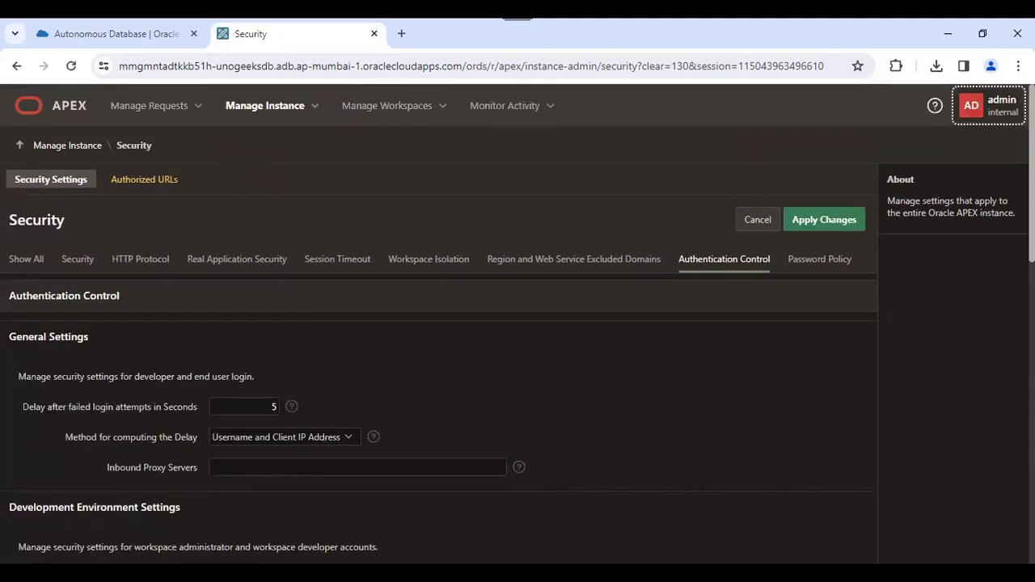
click(830, 263)
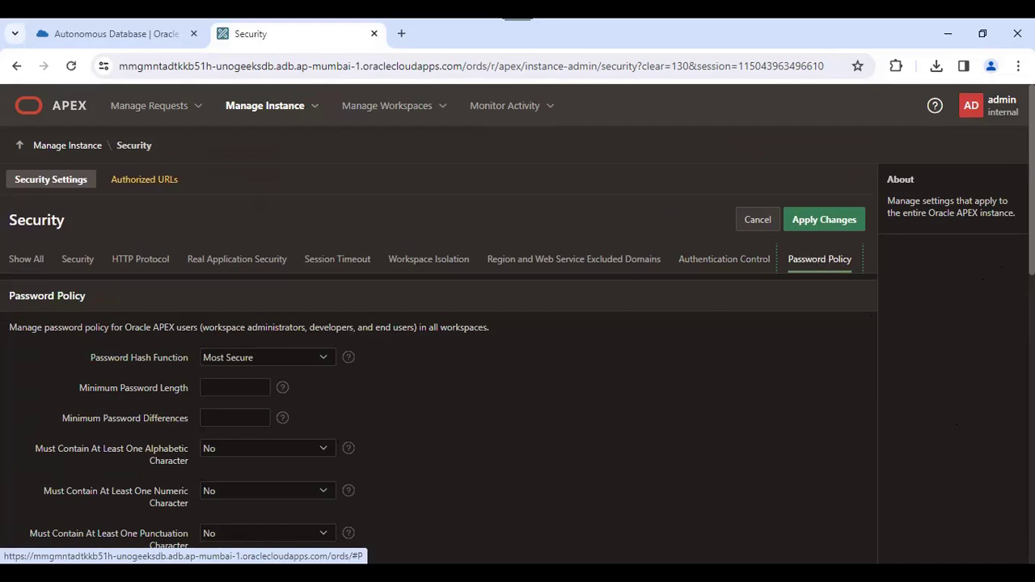
- Scroll through the Password Policy fields, including the Must Not Contain word list
scroll(518, 324, down, 1)
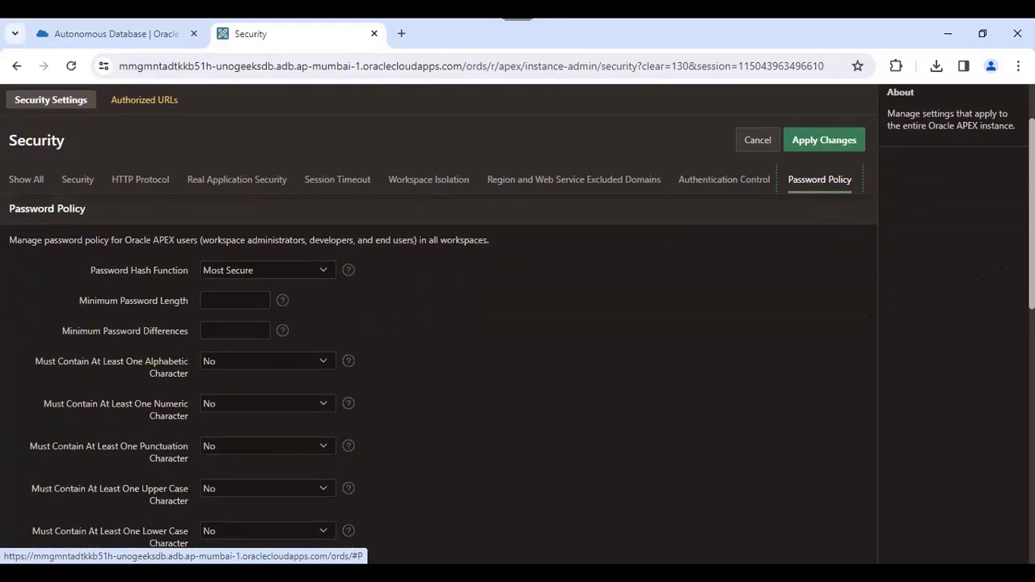
scroll(518, 324, down, 1)
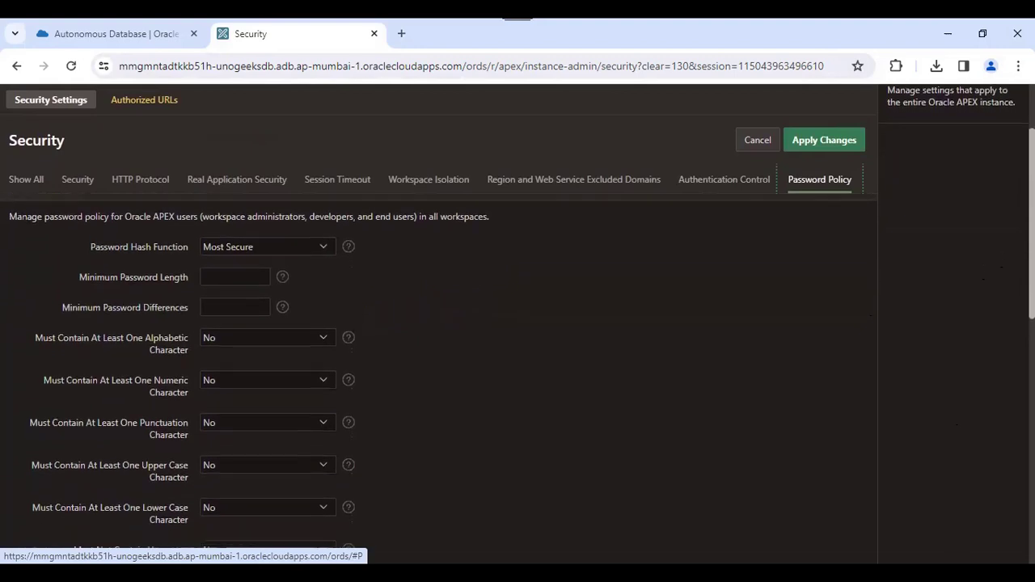
scroll(517, 324, down, 1)
scroll(518, 323, up, 3)
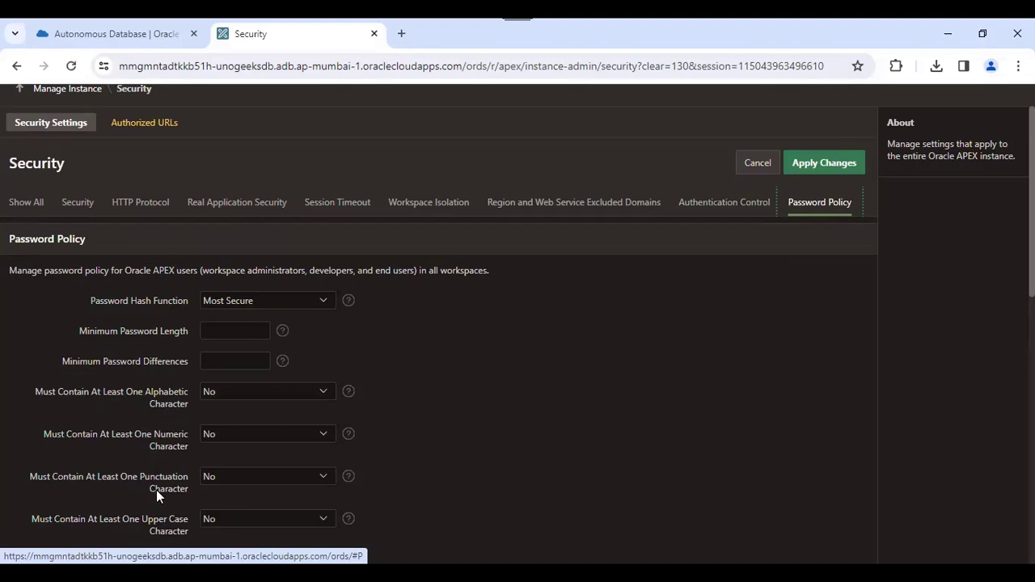
scroll(437, 364, down, 3)
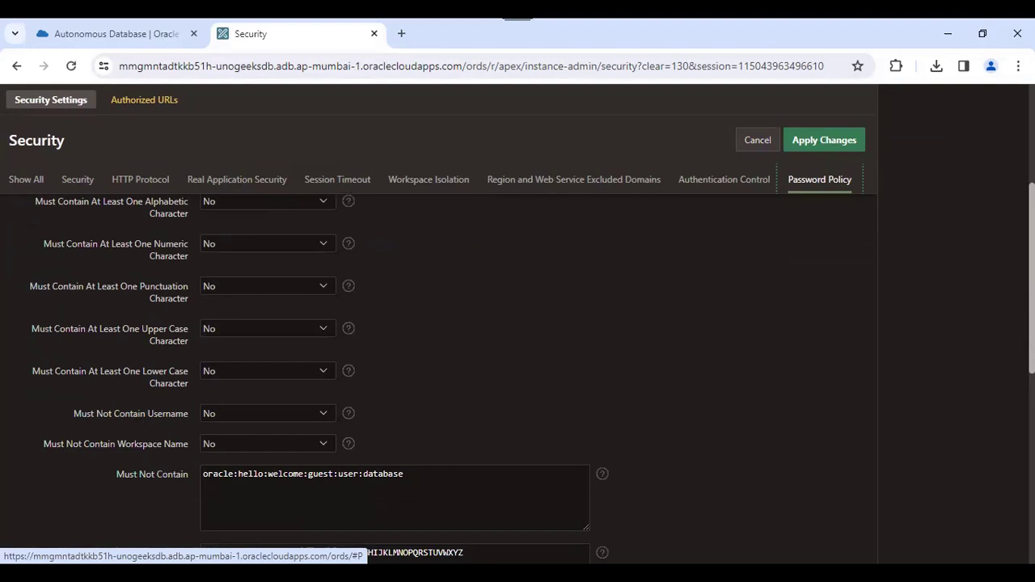
scroll(453, 372, down, 3)
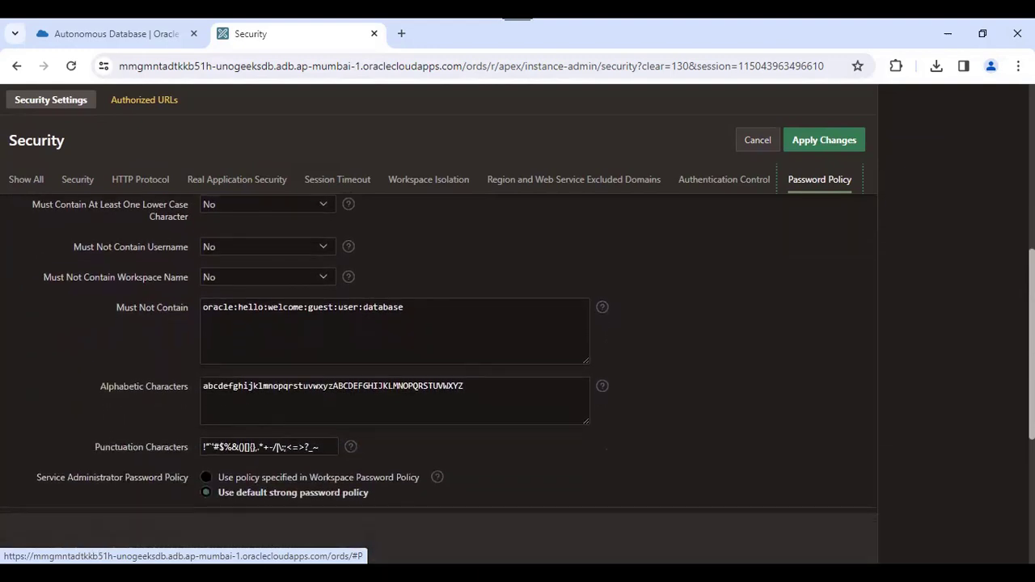
scroll(437, 364, up, 5)
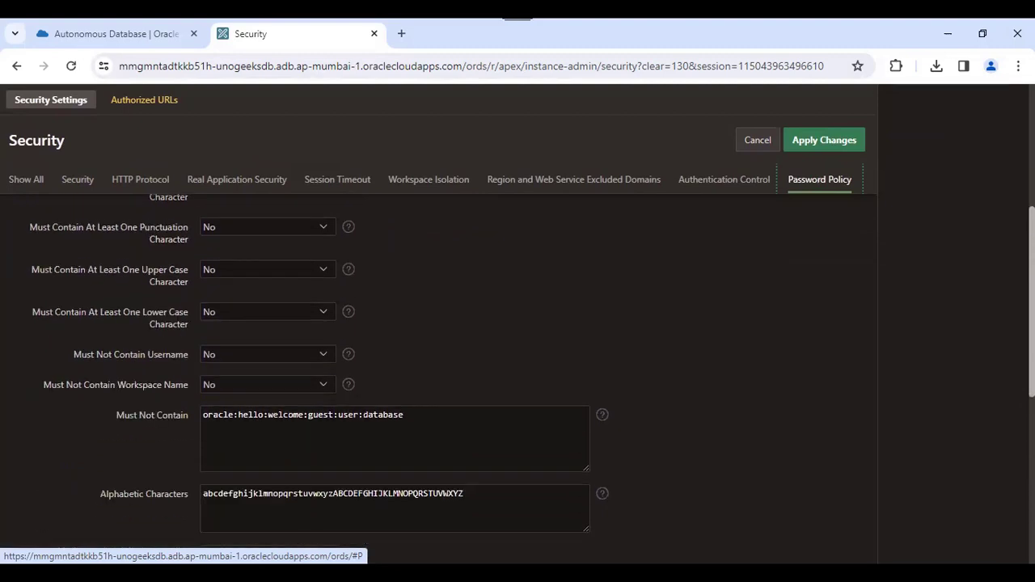